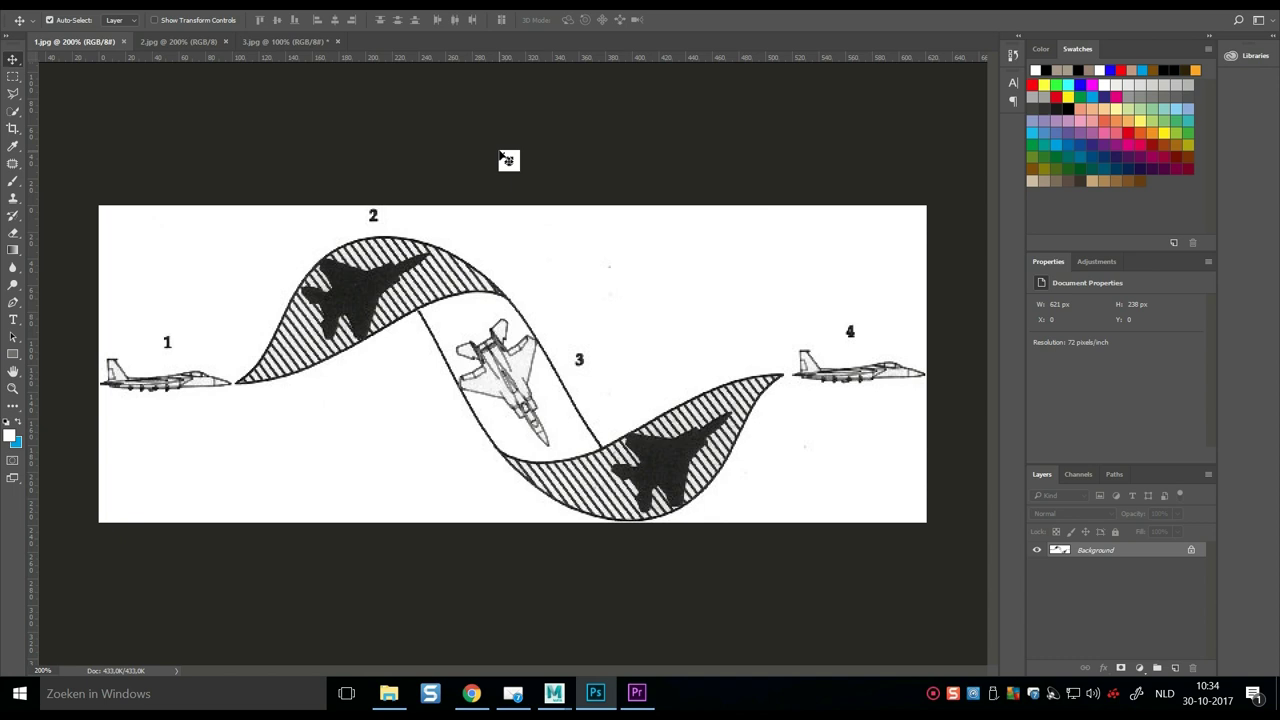
Show the sand-wave trail reference image, then the flipping-car photo in Photoshop
left_click_drag(501, 155, 146, 248)
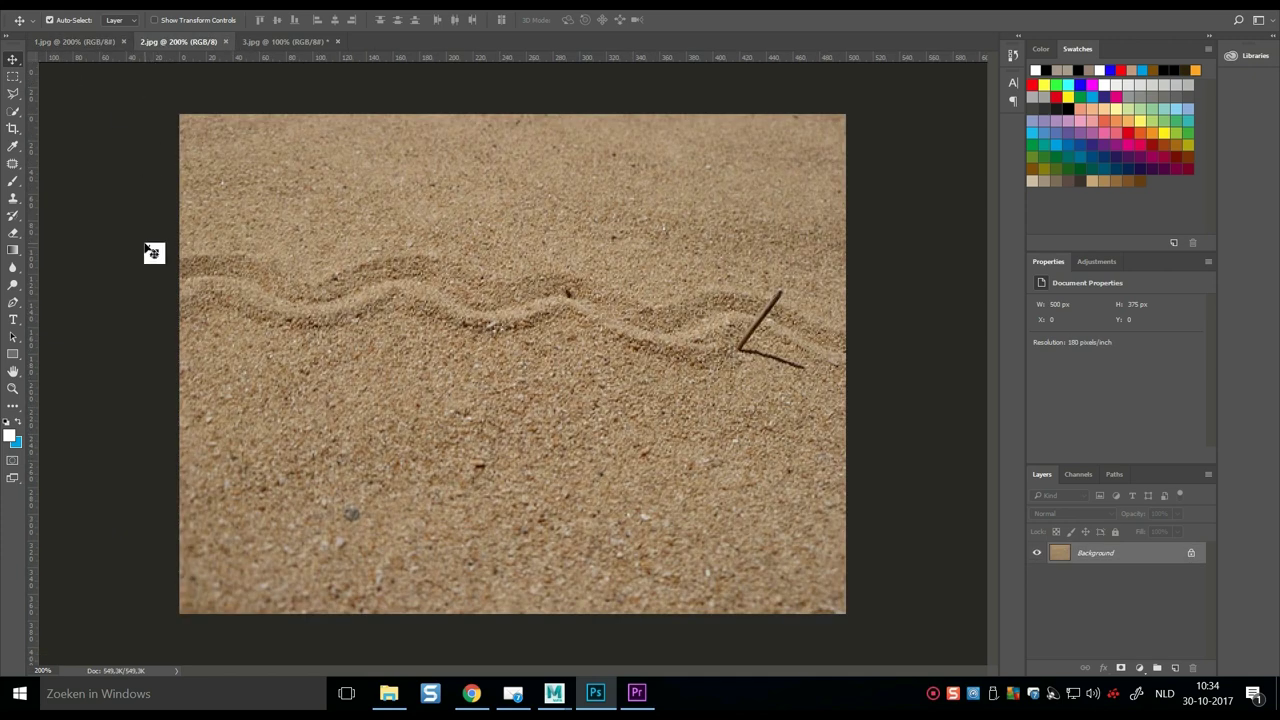
left_click_drag(146, 248, 231, 374)
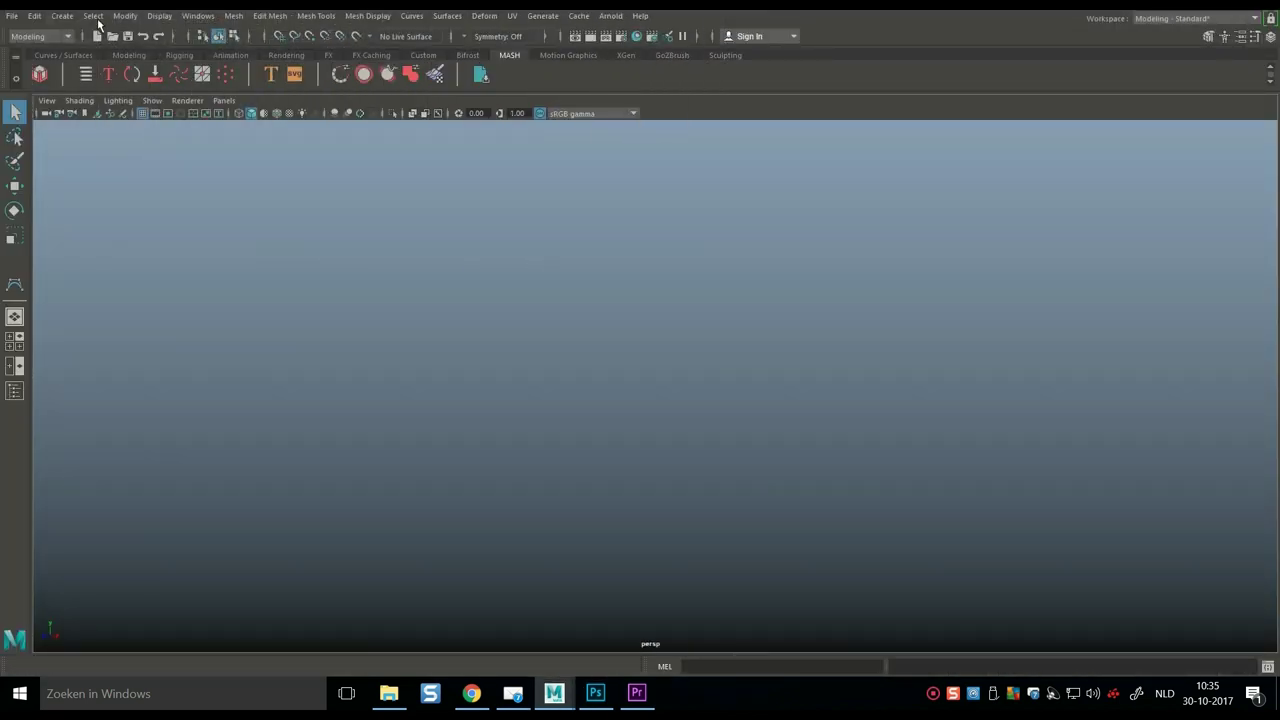
Turn on the viewport ground grid and tilt the perspective view to look across it
left_click(152, 16)
left_click(185, 48)
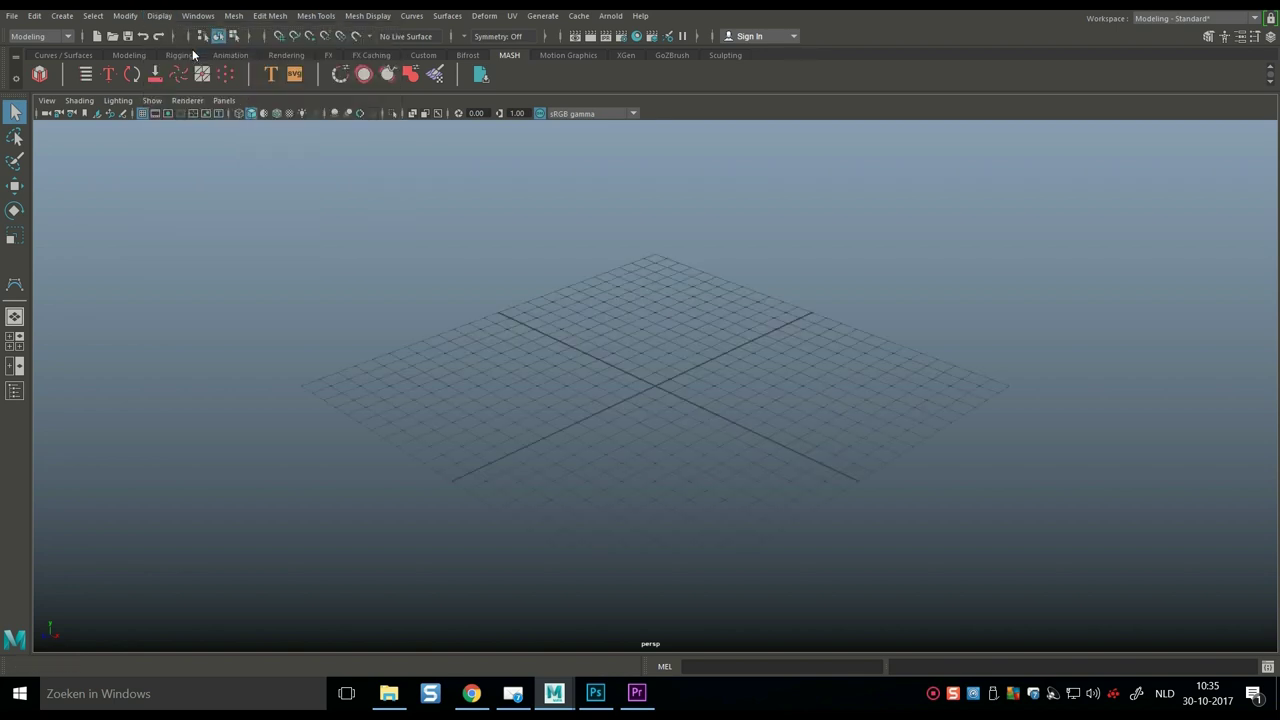
left_click_drag(529, 460, 517, 420, "alt")
mouse_move(517, 420)
middle_mouse_down("alt")
mouse_move(537, 420)
mouse_move(519, 437)
middle_mouse_up("alt")
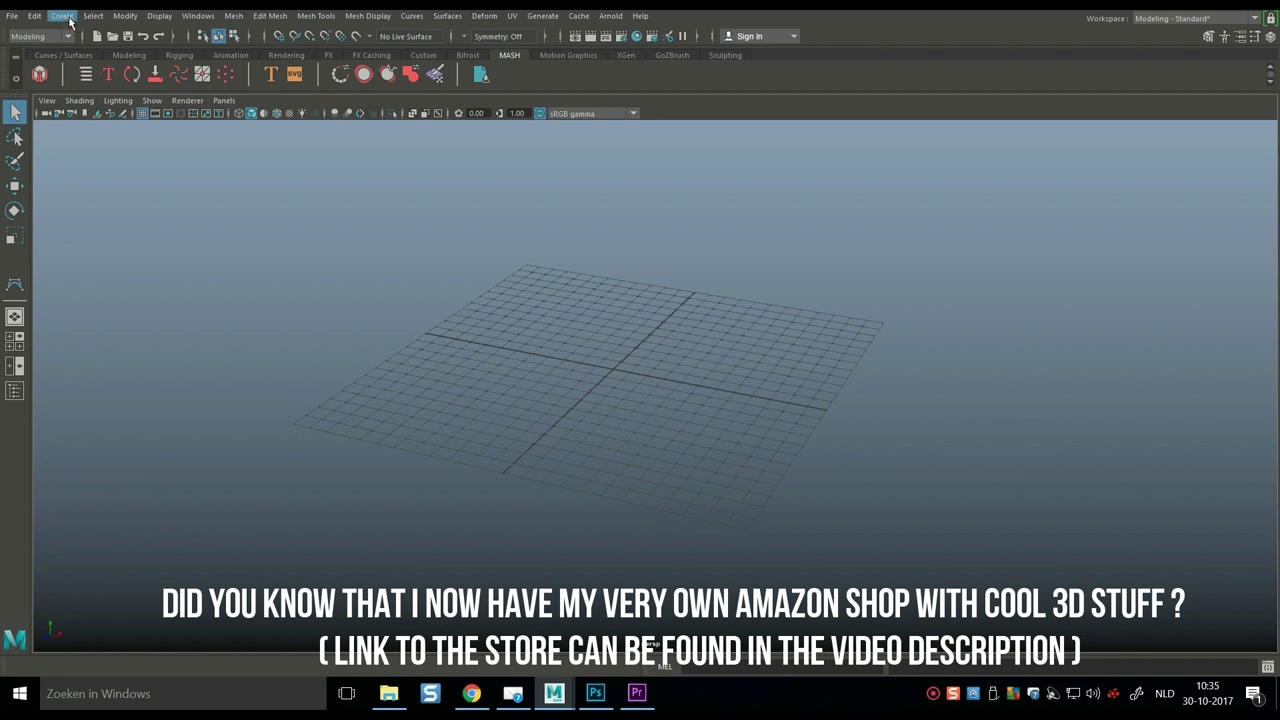
Start the CV Curve Tool and place the first eight CVs forming the front S-bend
left_click(62, 16)
mouse_move(143, 118)
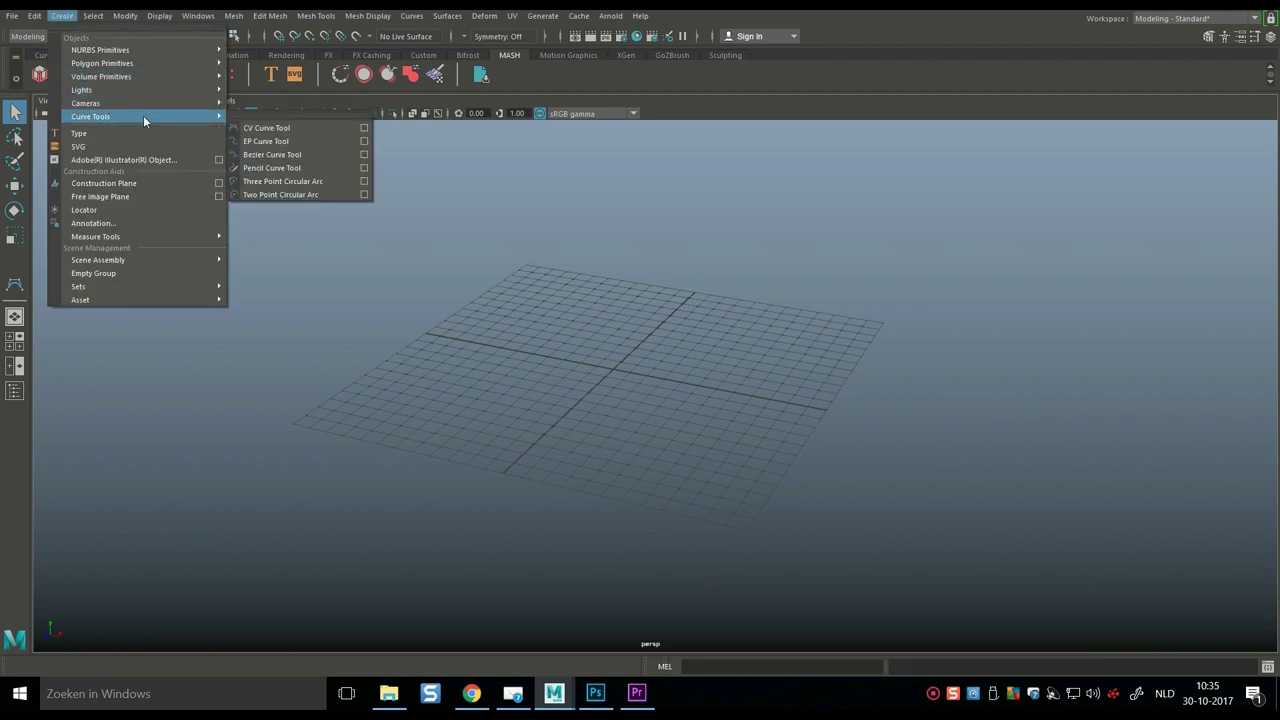
left_click(258, 127)
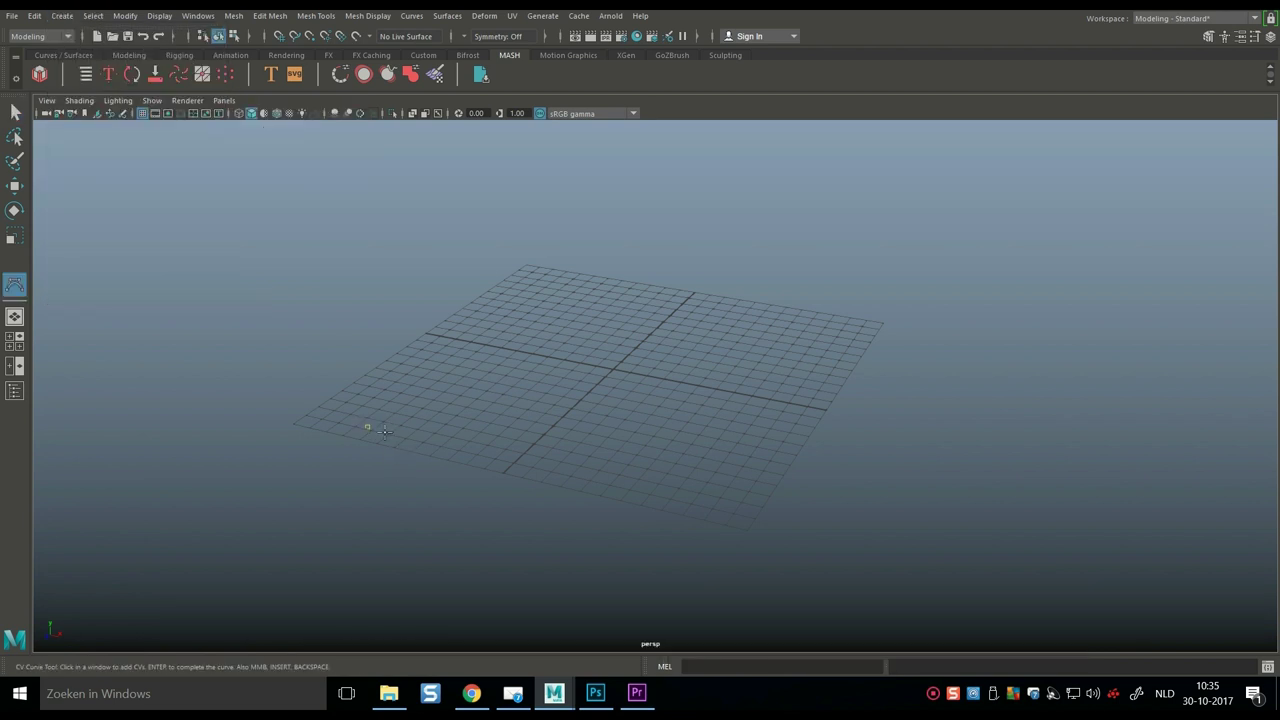
left_click(620, 476)
left_click(722, 463)
left_click(744, 438)
left_click(726, 407)
left_click(655, 381)
left_click(563, 373)
left_click(513, 358)
left_click(487, 331)
Extend the curve with twelve more CVs across the grid, curling its end back leftward
left_click(505, 296)
left_click(592, 291)
left_click(681, 332)
left_click(780, 366)
left_click(892, 361)
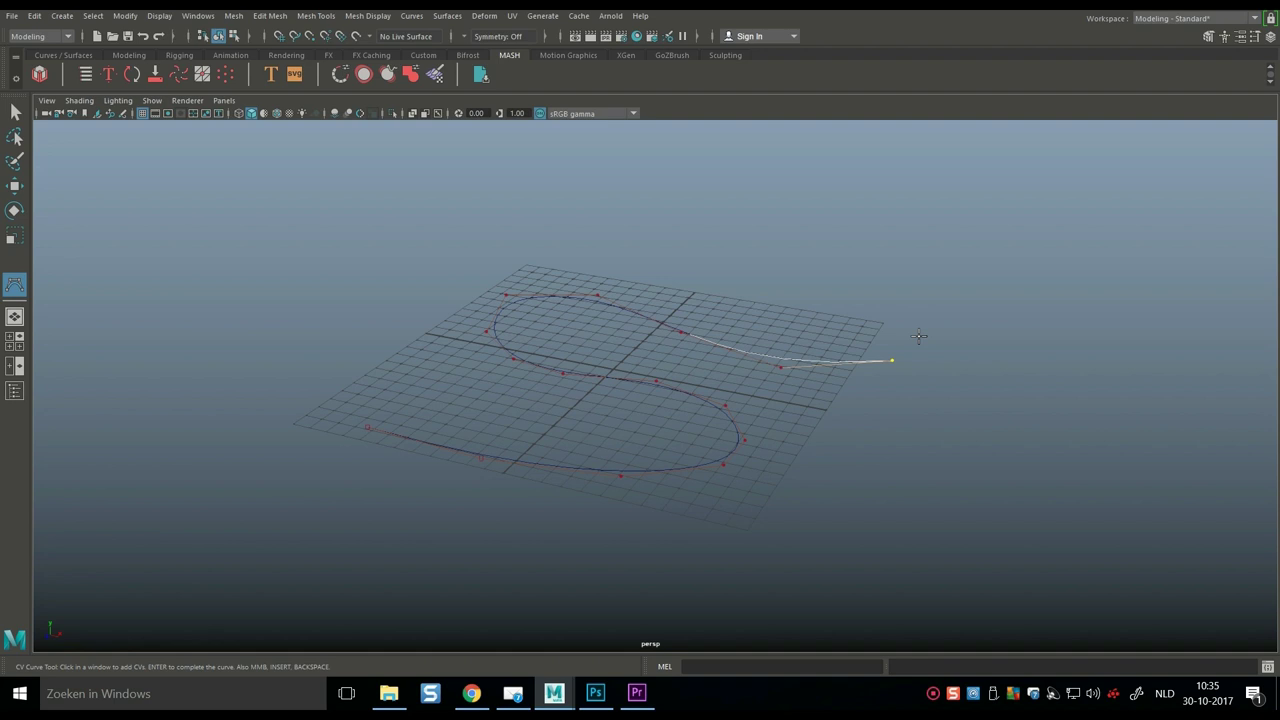
left_click(918, 330)
left_click(911, 301)
left_click(871, 284)
left_click(805, 268)
left_click(709, 261)
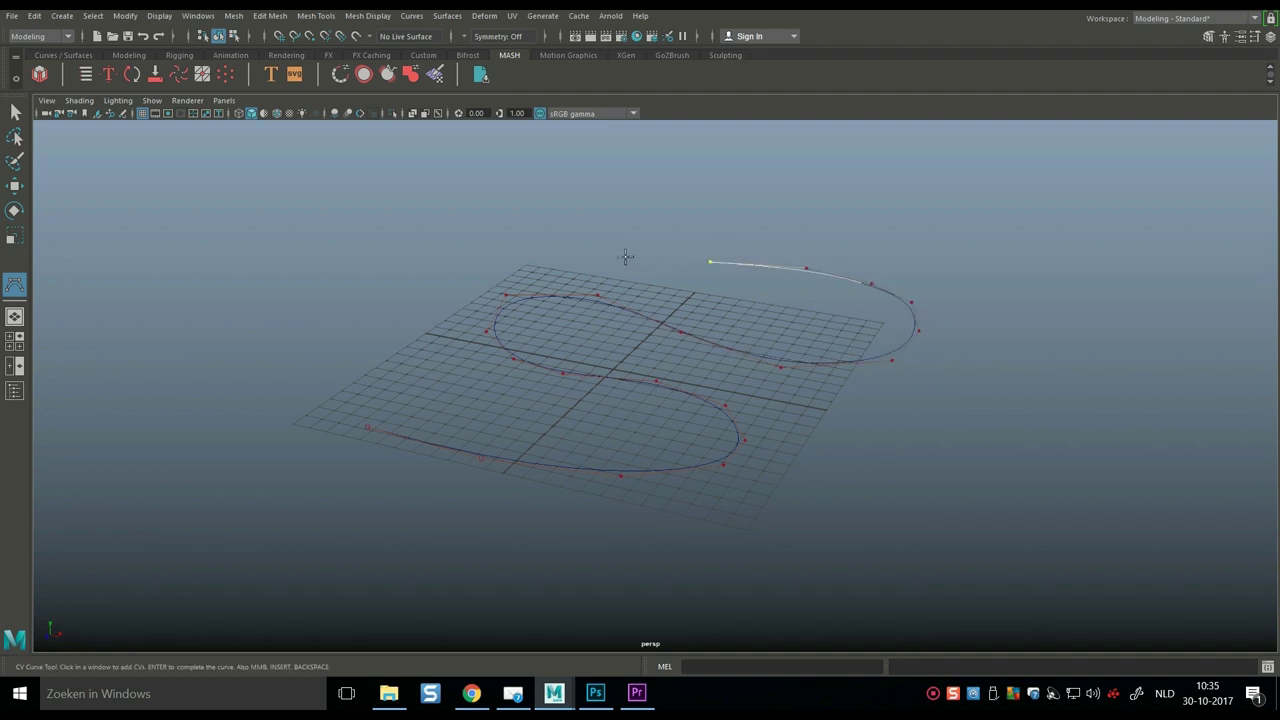
left_click(620, 256)
left_click(573, 239)
Finish the curve, show its control vertices and enable Soft Select with a wider falloff
key("q")
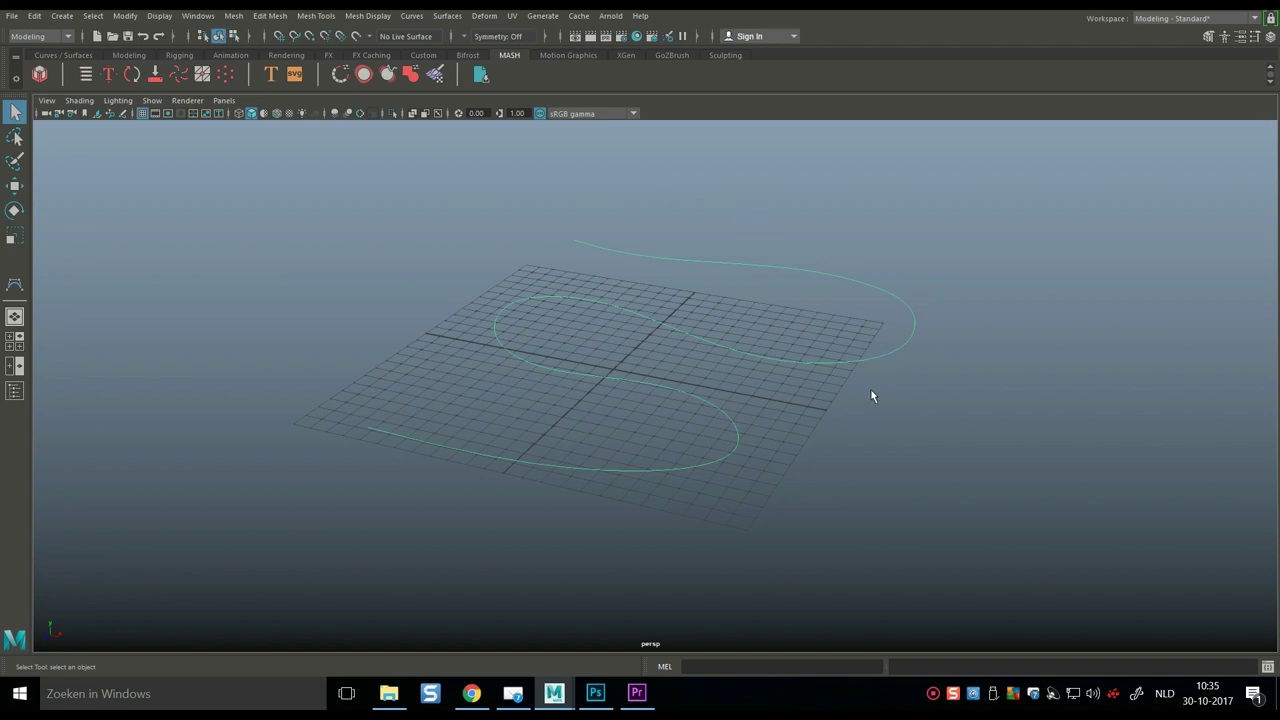
mouse_move(871, 396)
left_mouse_down("alt")
mouse_move(814, 346)
mouse_move(634, 380)
mouse_move(494, 374)
mouse_move(509, 409)
mouse_move(877, 374)
mouse_move(846, 392)
left_mouse_up("alt")
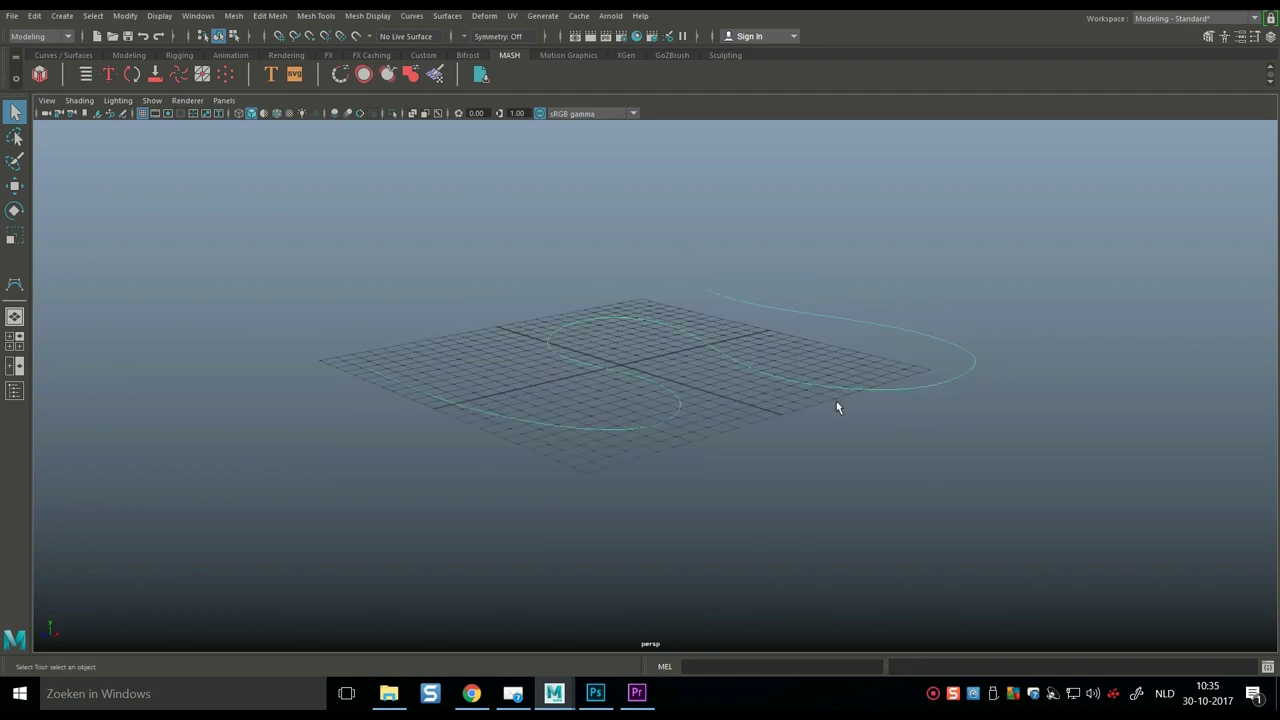
middle_click_drag(838, 407, 743, 431, "alt")
right_click_drag(692, 335, 614, 331)
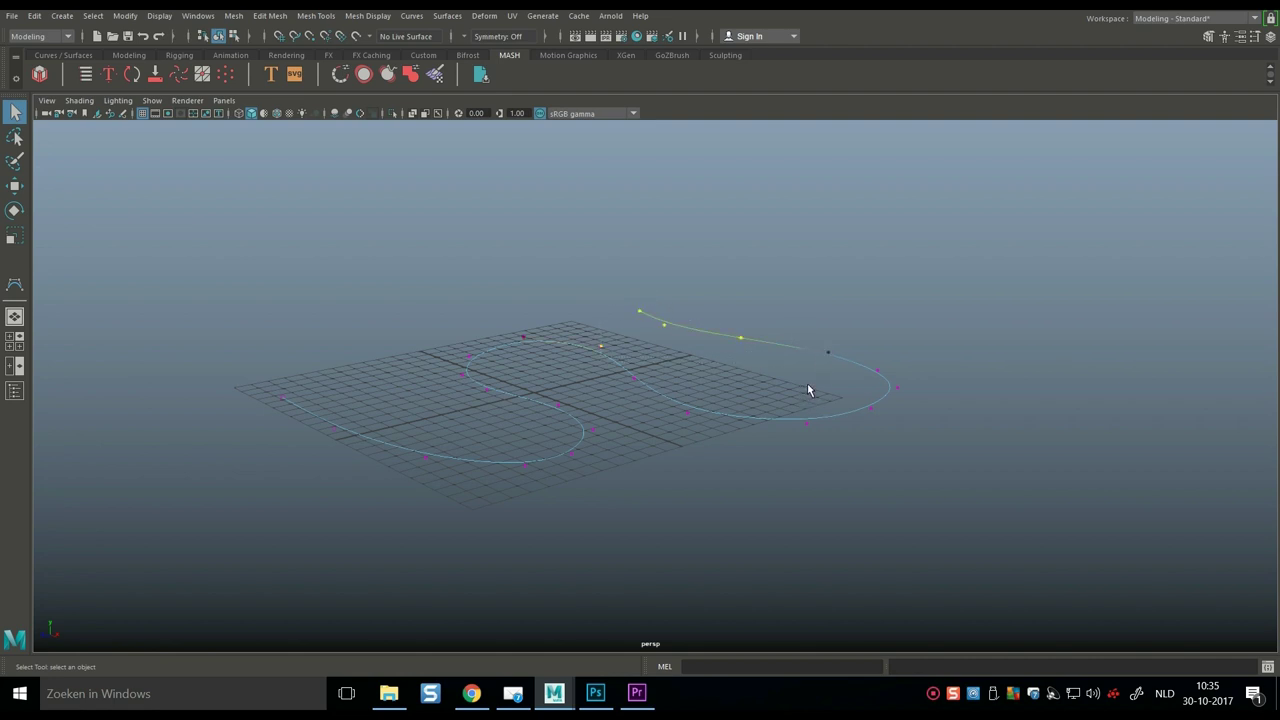
key("b")
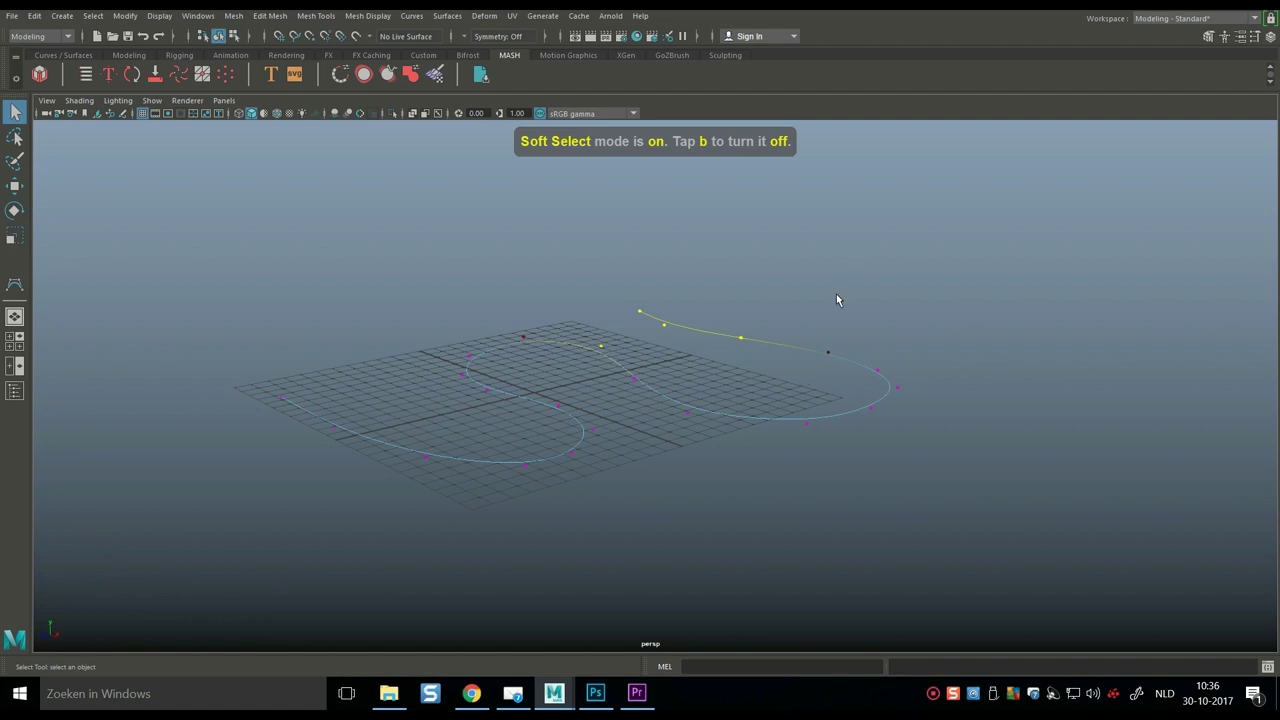
left_click_drag(590, 283, 537, 325)
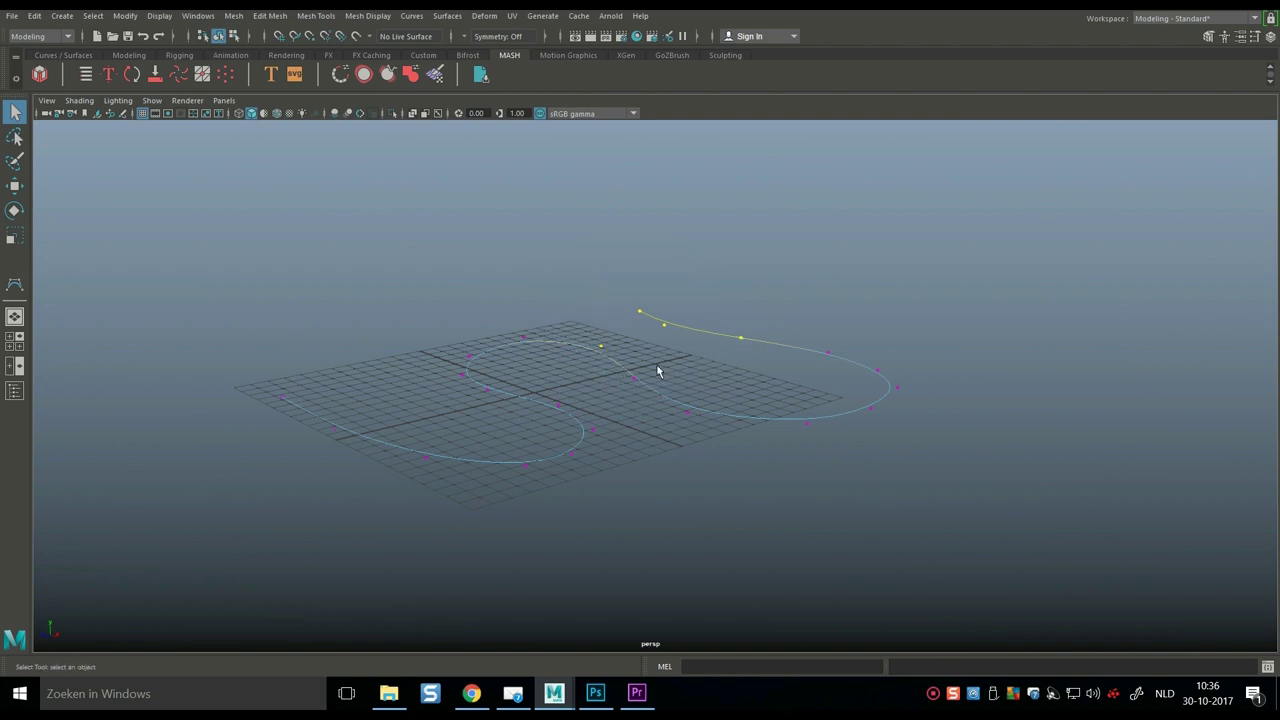
key("w")
Lift a middle section into a peak, push the right loop down and raise the front section
left_click_drag(641, 272, 643, 153)
left_click(807, 423)
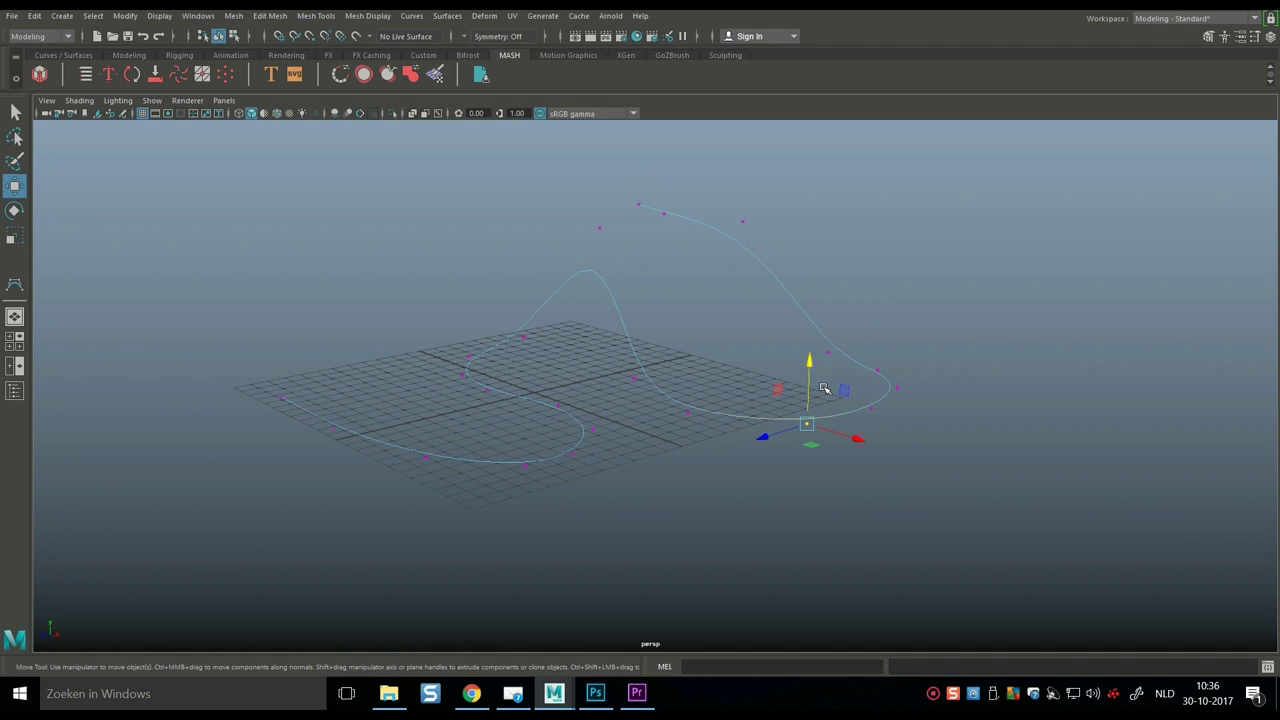
left_click_drag(808, 385, 808, 446)
left_click_drag(462, 424, 560, 480)
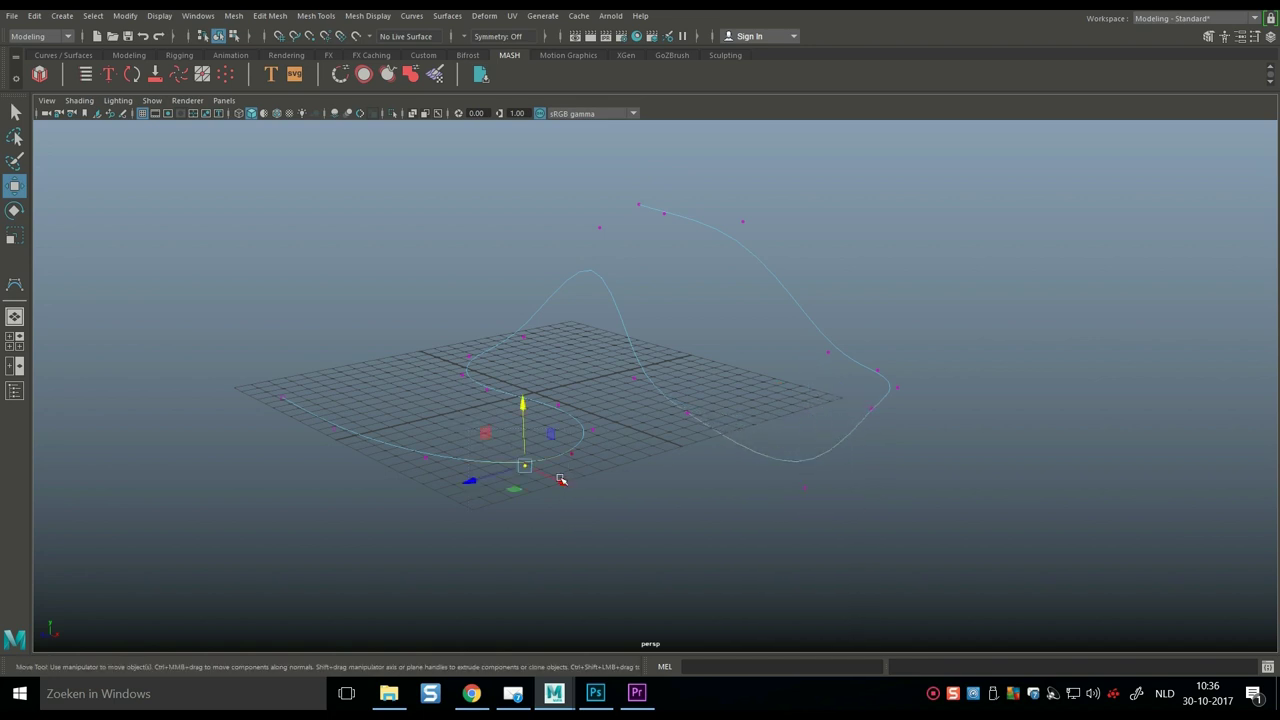
left_click_drag(525, 405, 521, 297)
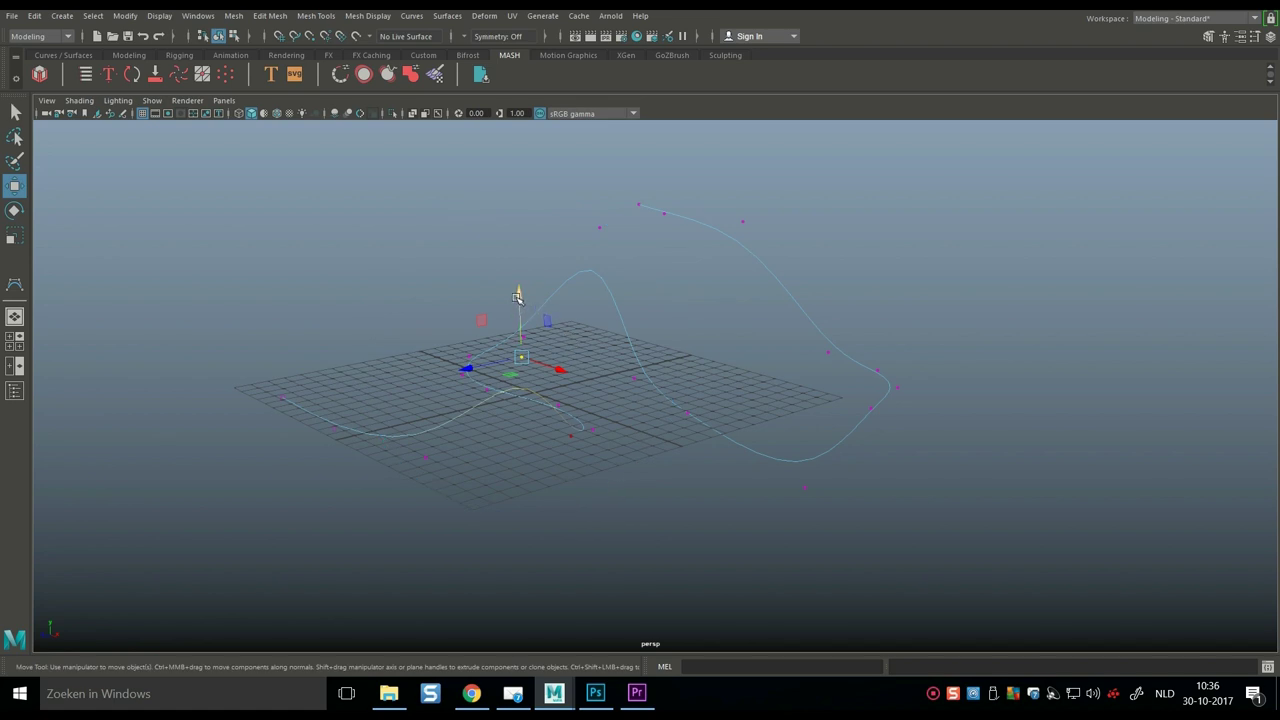
Lower a middle section, raise the three top CVs higher and drop the curve's left end
left_click(628, 286)
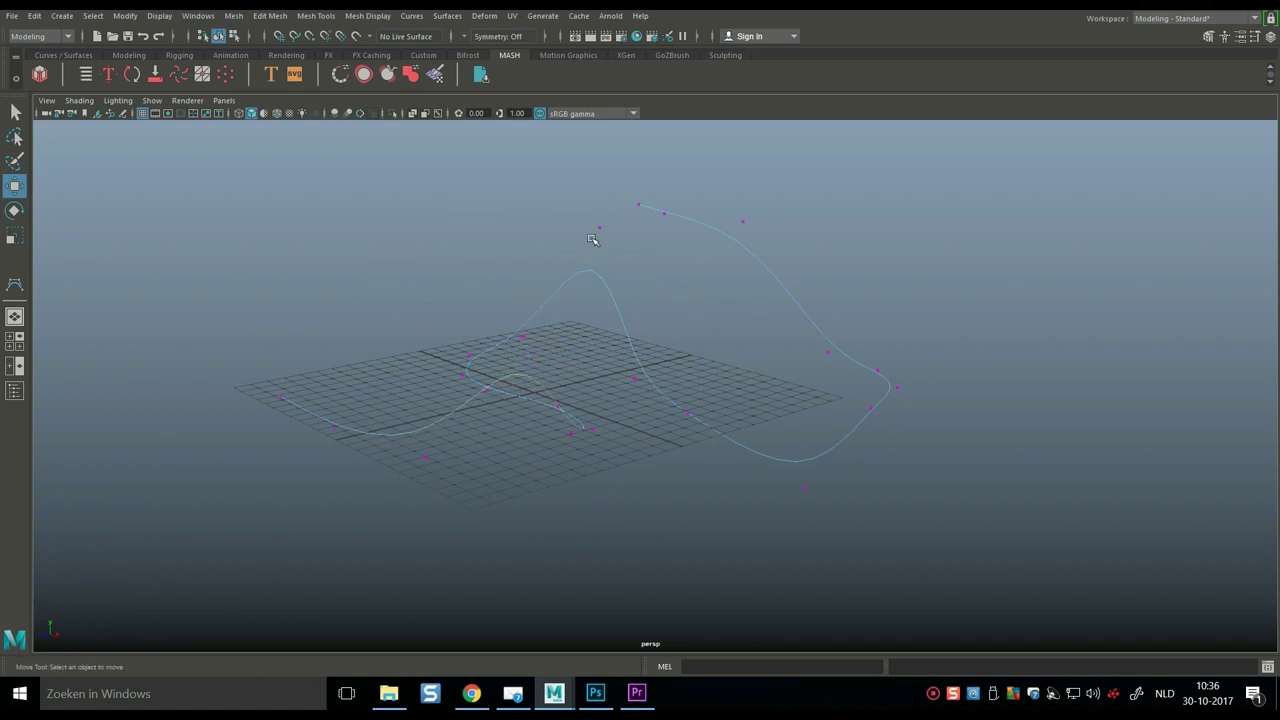
left_click_drag(592, 240, 700, 430)
left_click_drag(606, 343, 612, 388)
left_click_drag(620, 188, 789, 261)
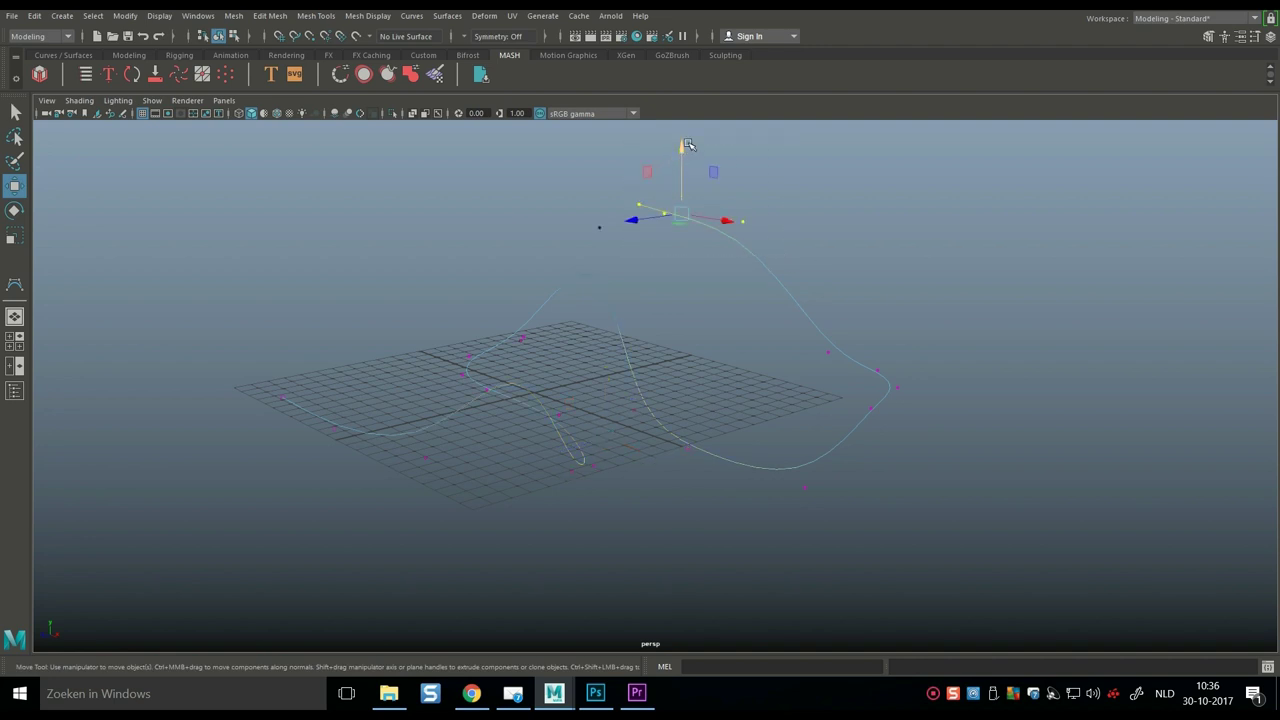
left_click_drag(688, 146, 688, 89)
left_click_drag(241, 371, 358, 479)
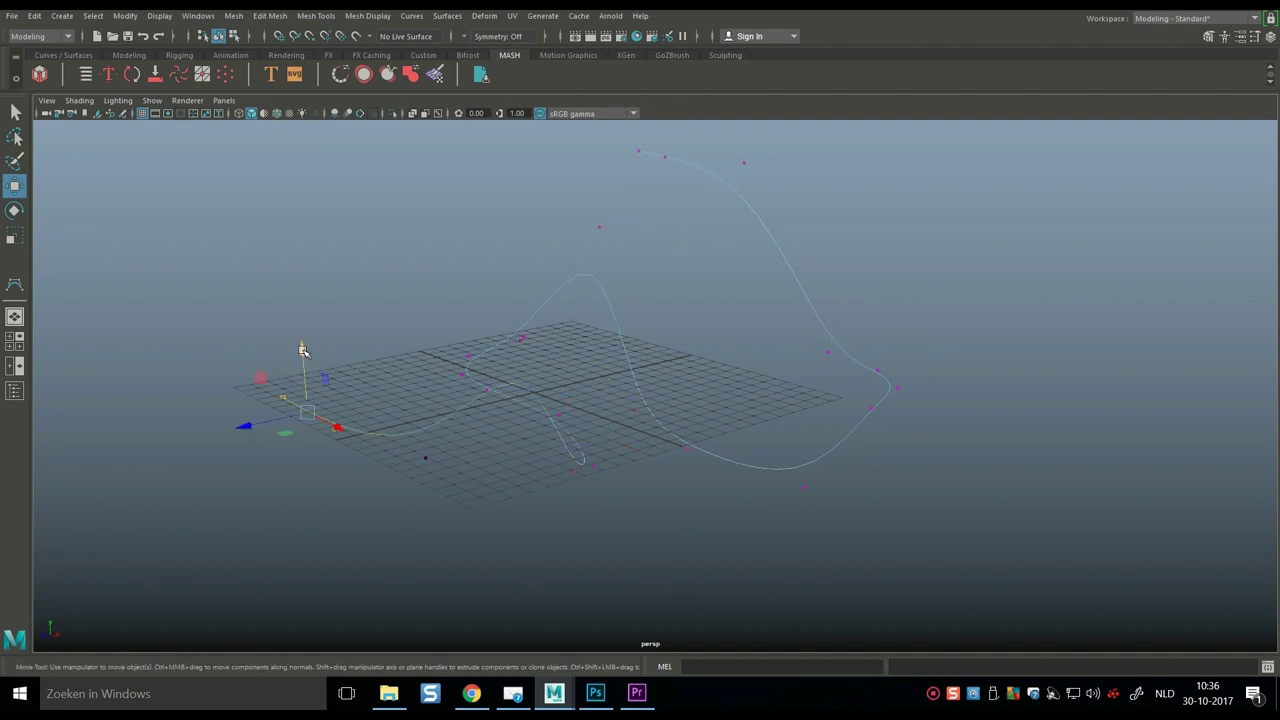
left_click_drag(303, 350, 306, 426)
left_click(640, 555)
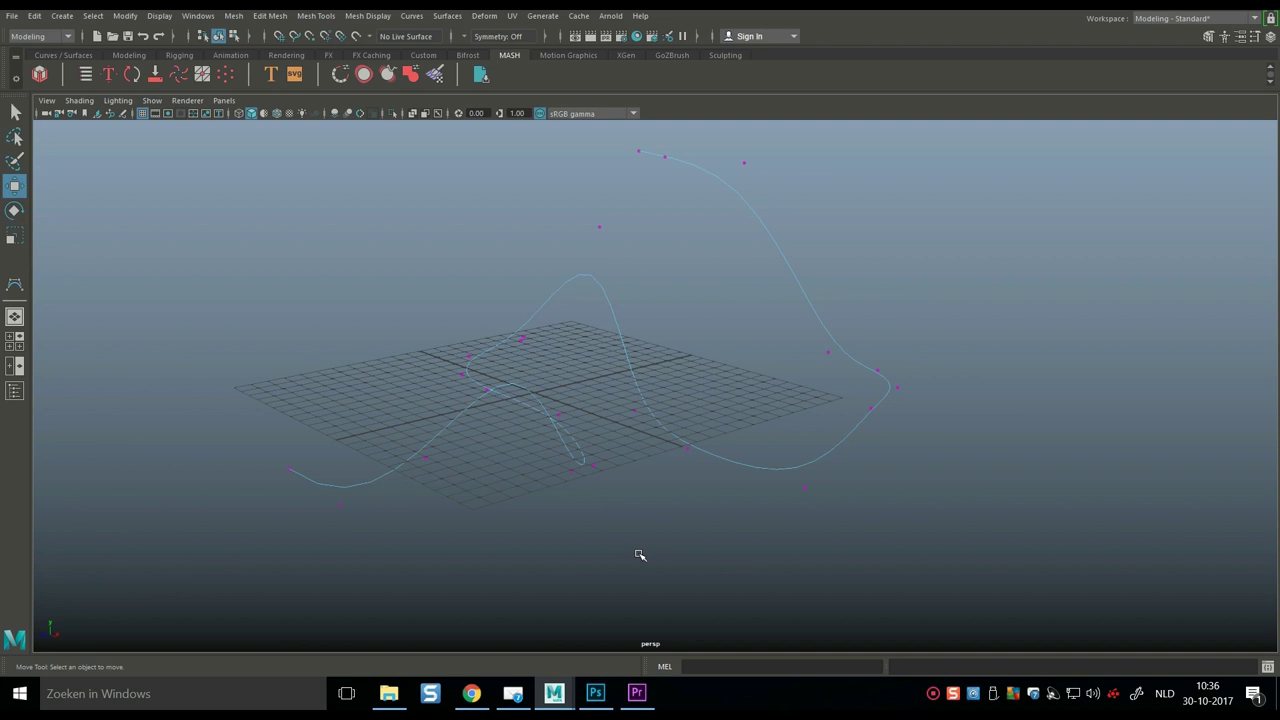
left_click_drag(640, 555, 690, 503, "alt")
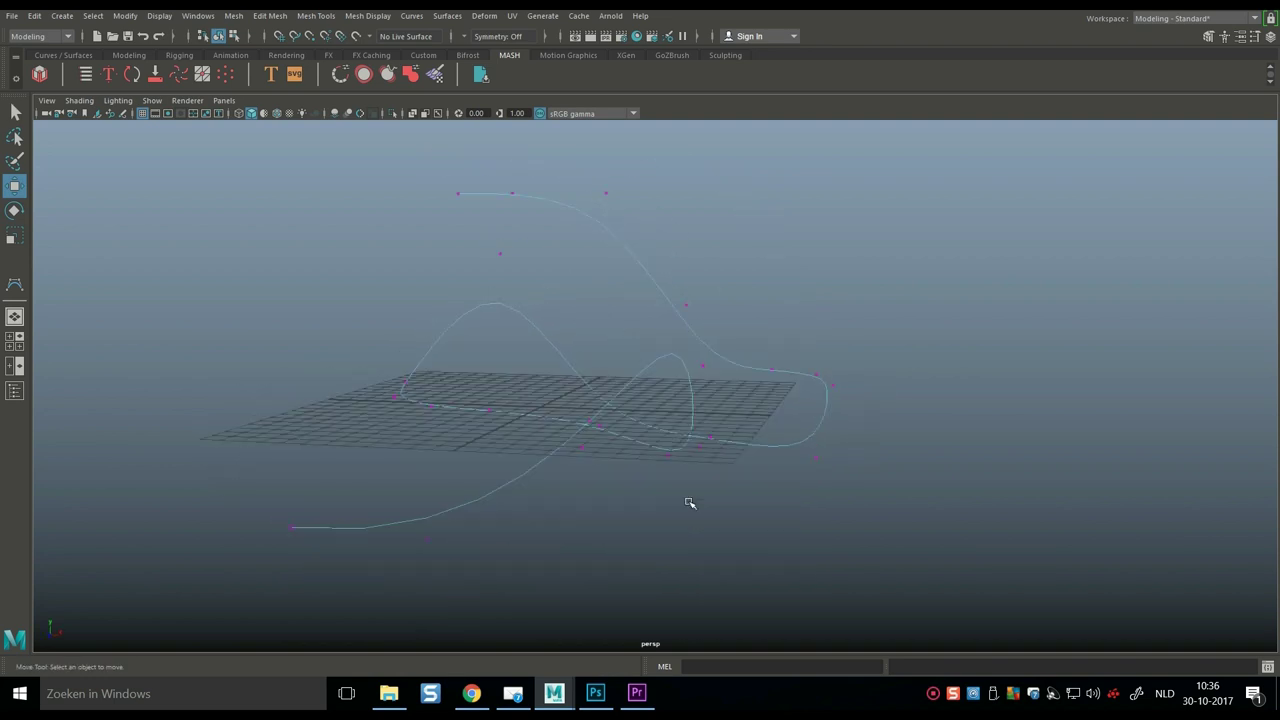
Return the curve to object mode, hide the ground grid and orbit around the 3D path
right_click_drag(806, 375, 863, 331)
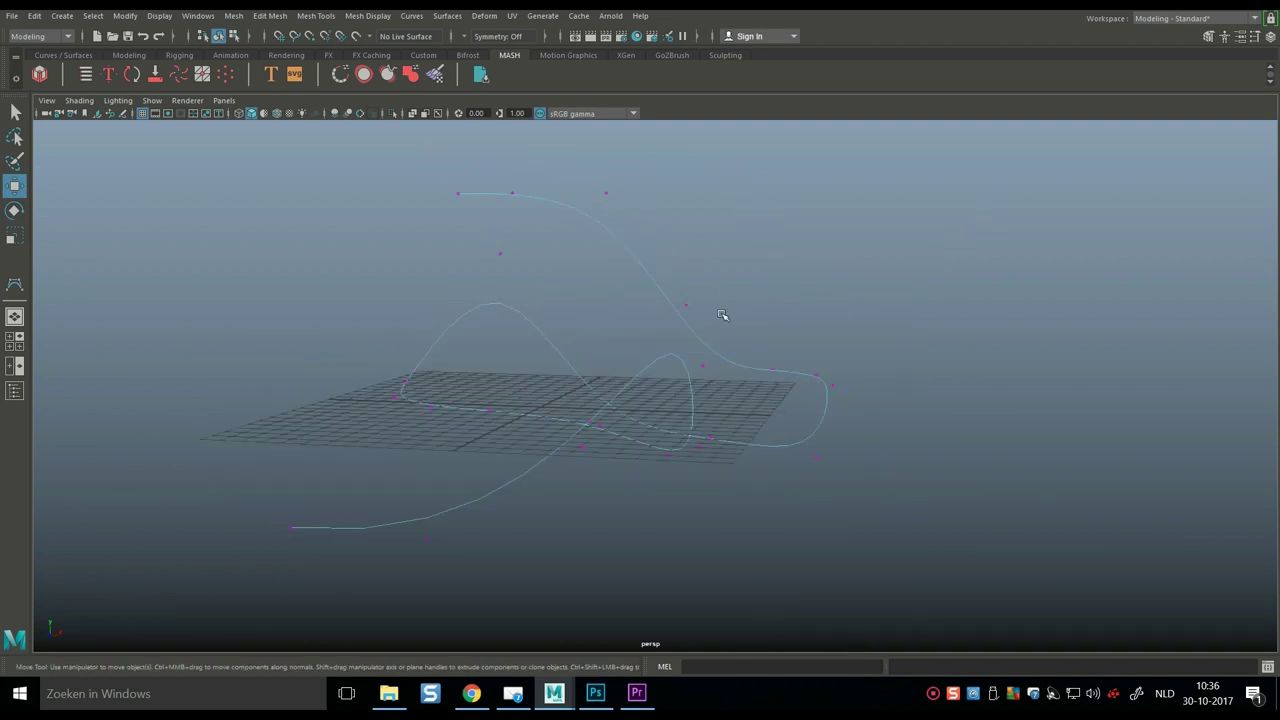
left_click(160, 16)
left_click(190, 48)
scroll(629, 487, "down", 2)
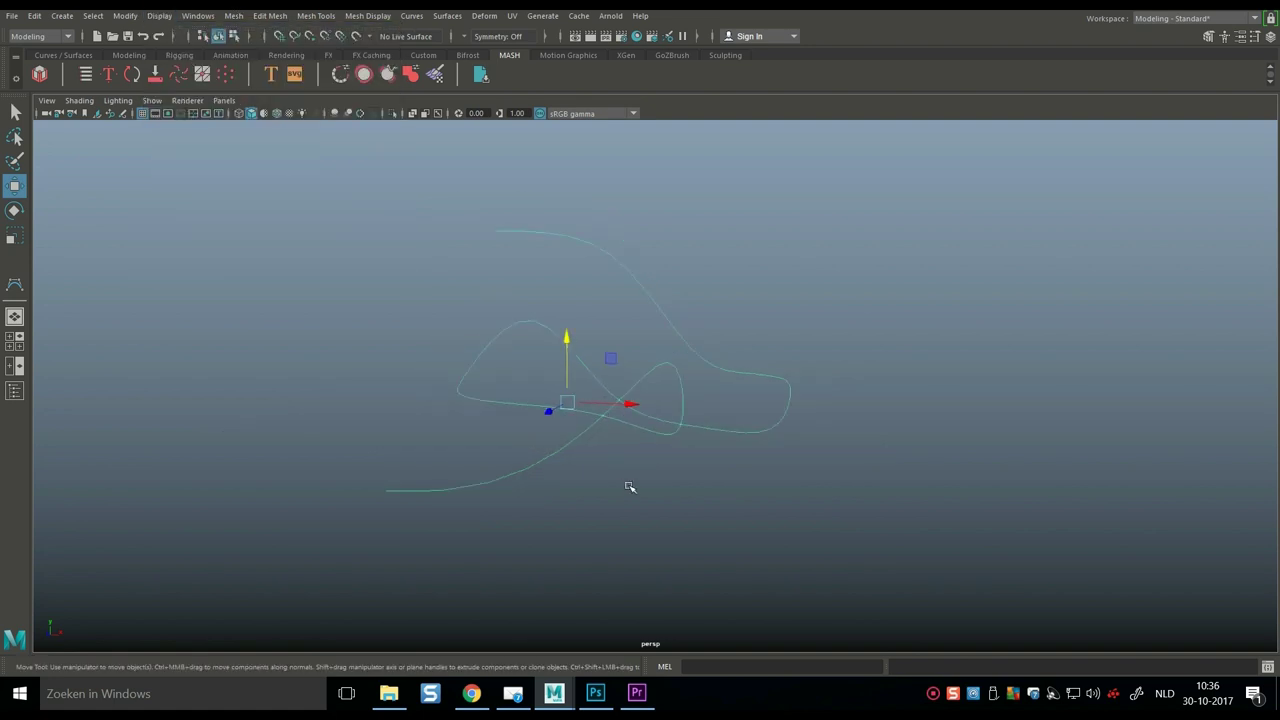
mouse_move(629, 487)
left_mouse_down("alt")
mouse_move(763, 503)
mouse_move(860, 486)
mouse_move(940, 523)
mouse_move(603, 483)
mouse_move(500, 500)
mouse_move(663, 503)
mouse_move(566, 497)
mouse_move(617, 489)
mouse_move(602, 500)
mouse_move(606, 483)
mouse_move(634, 509)
left_mouse_up("alt")
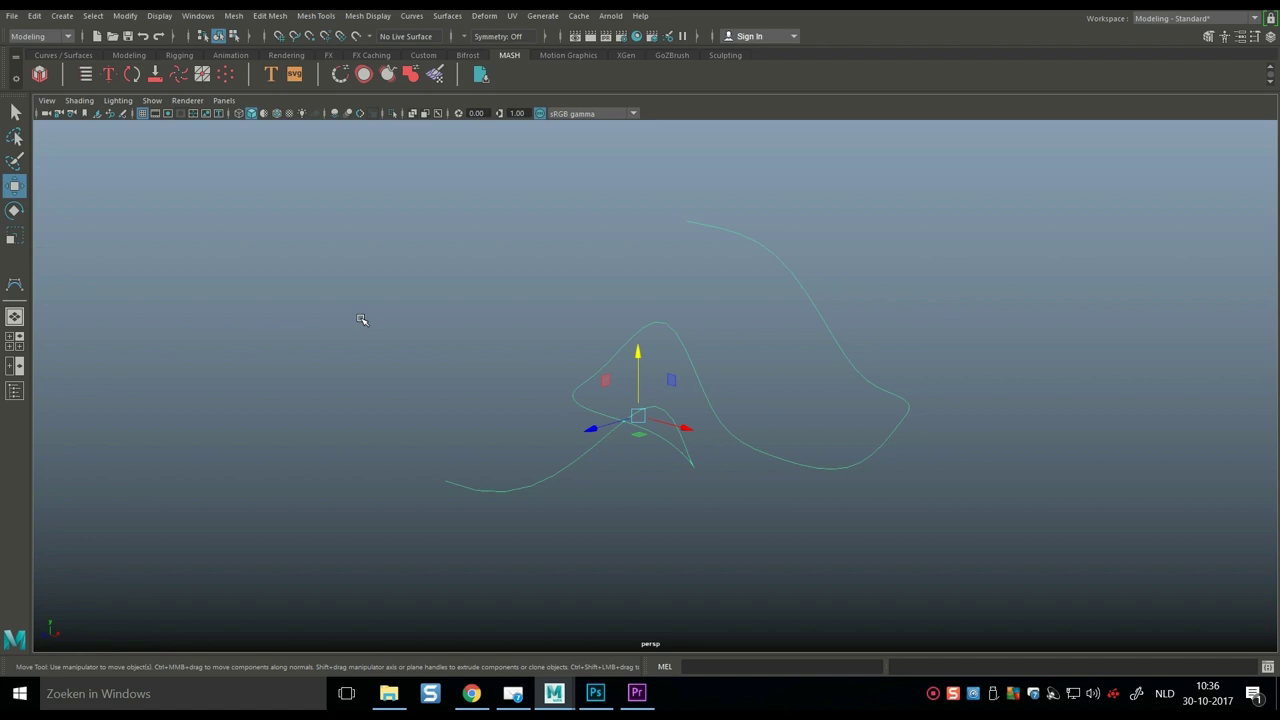
Add a polygon cube at the origin and select it together with the curve
left_click(62, 16)
mouse_move(137, 68)
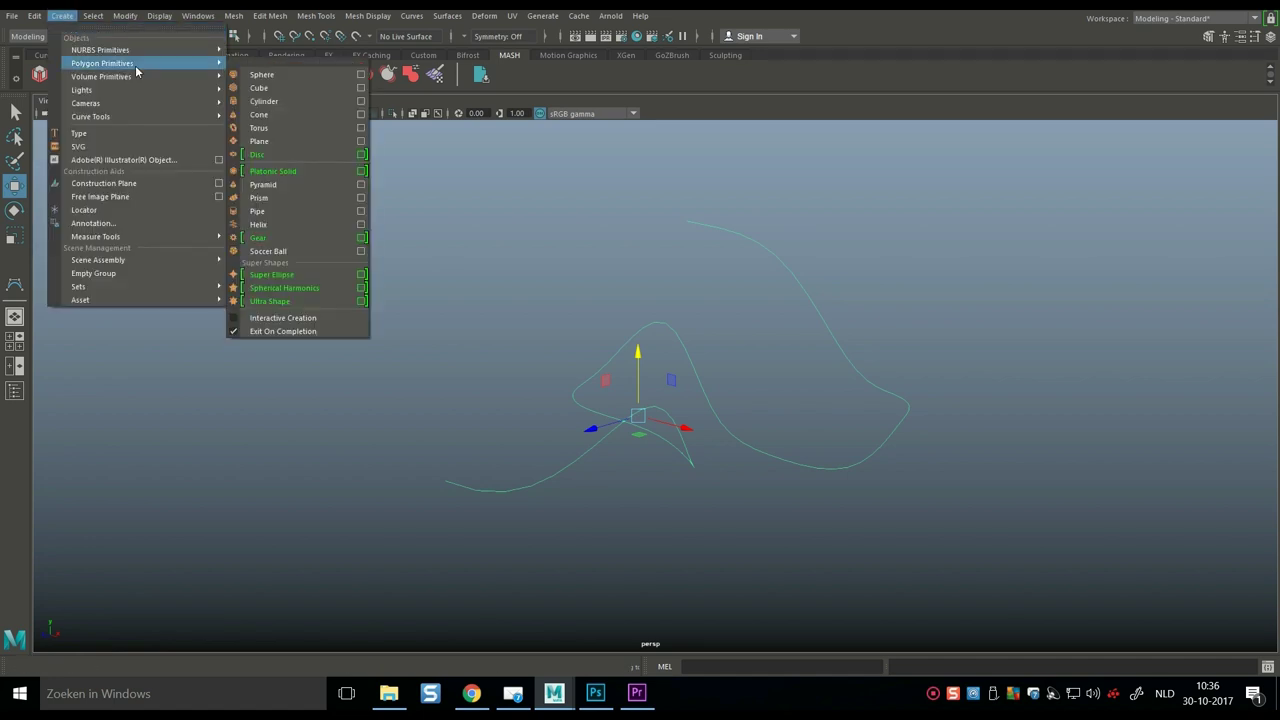
left_click(258, 87)
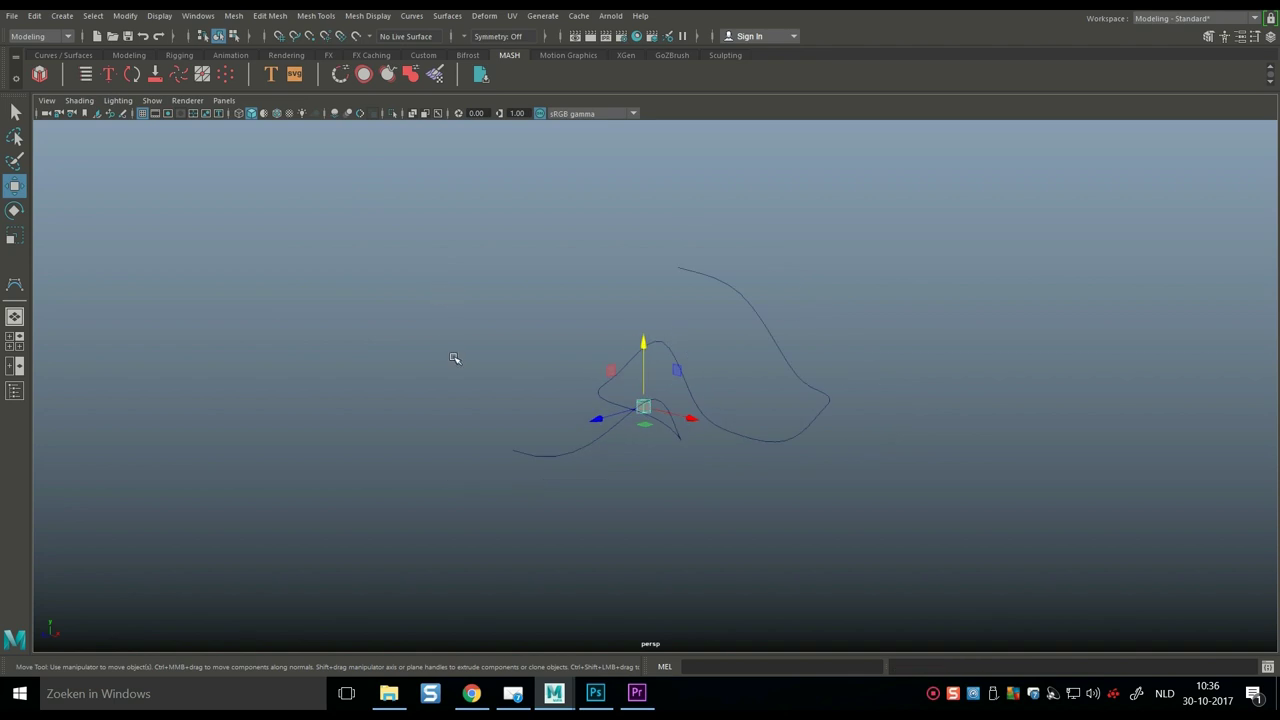
left_click_drag(457, 357, 520, 452, "alt")
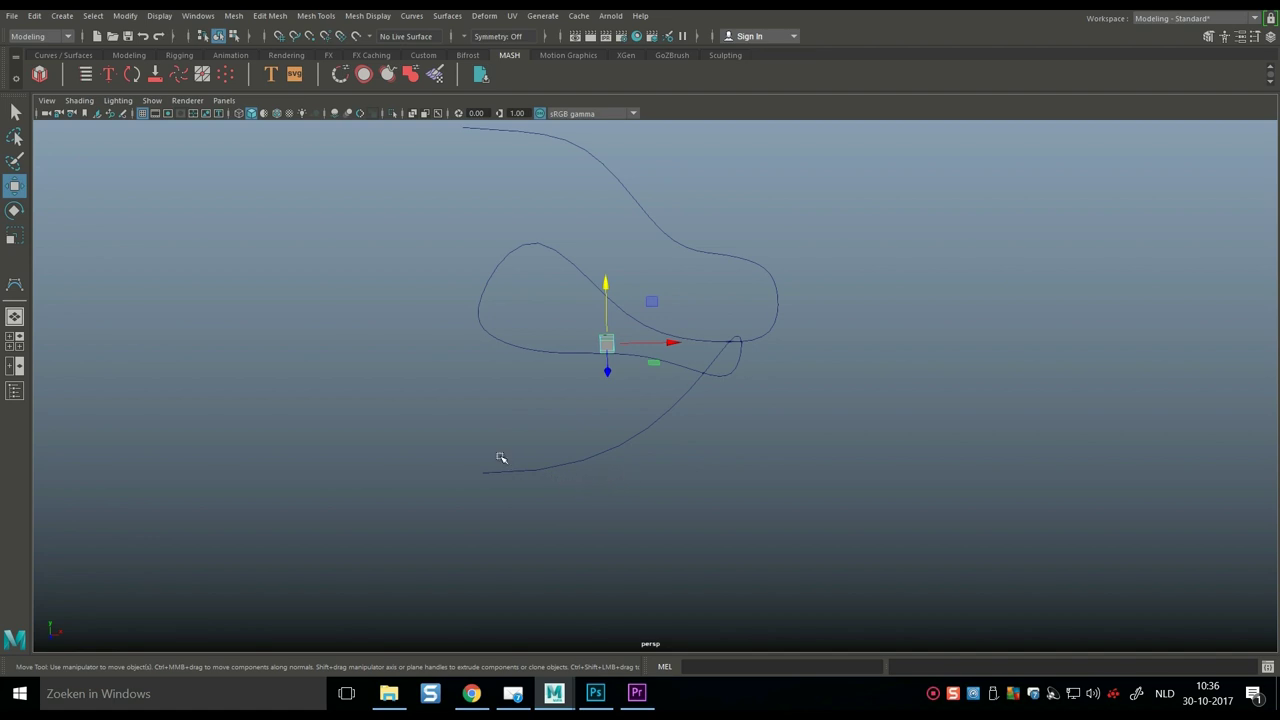
left_click_drag(557, 517, 560, 518)
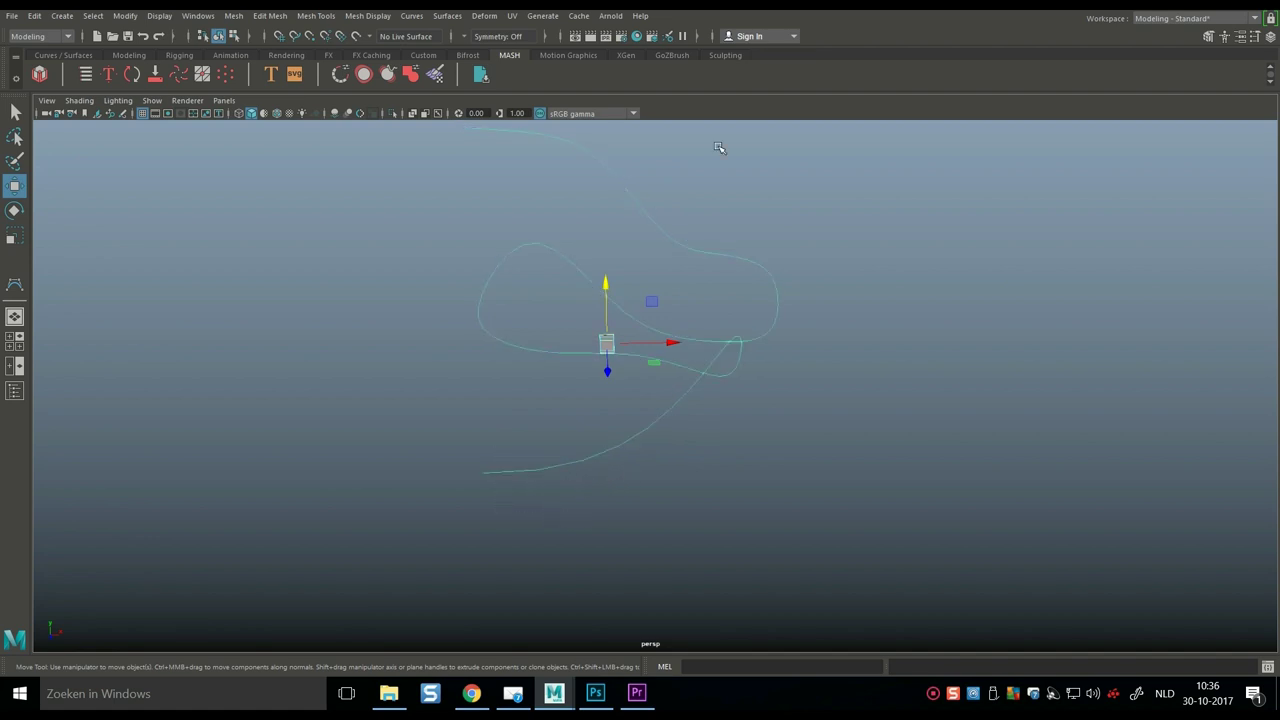
left_click(484, 16)
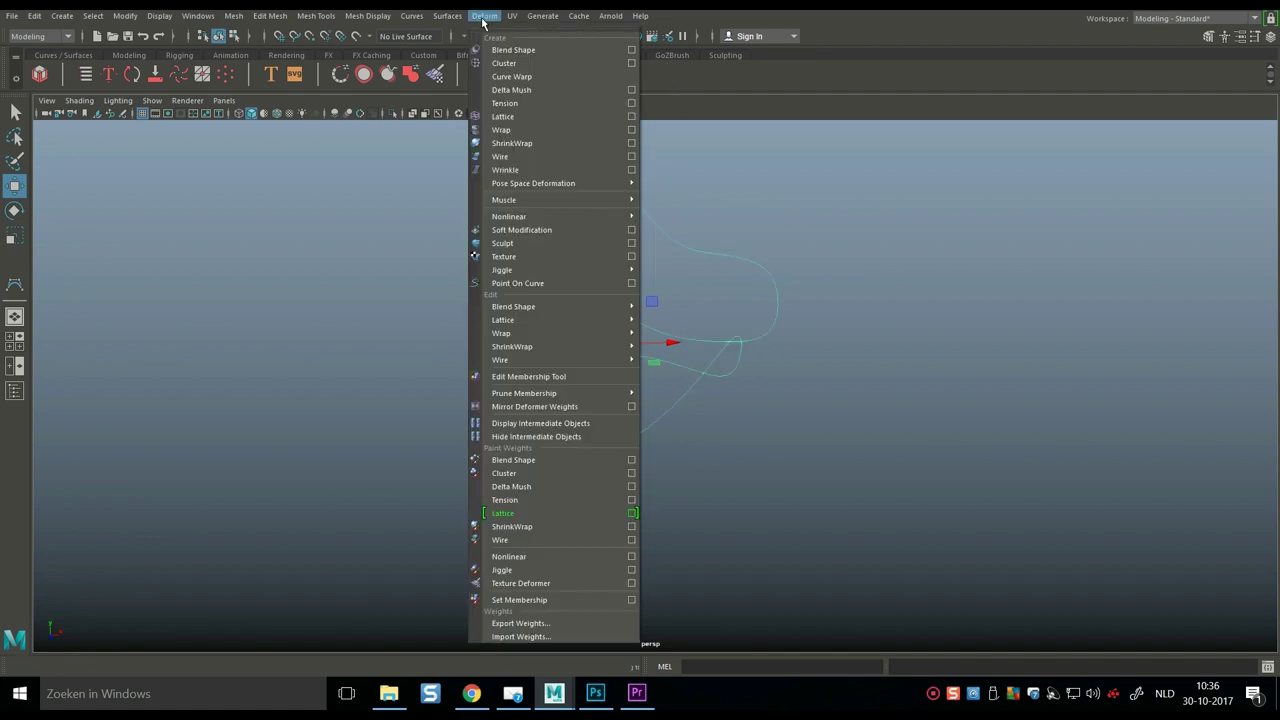
Apply Curve Warp so the cube is bound to the curve
left_click(540, 77)
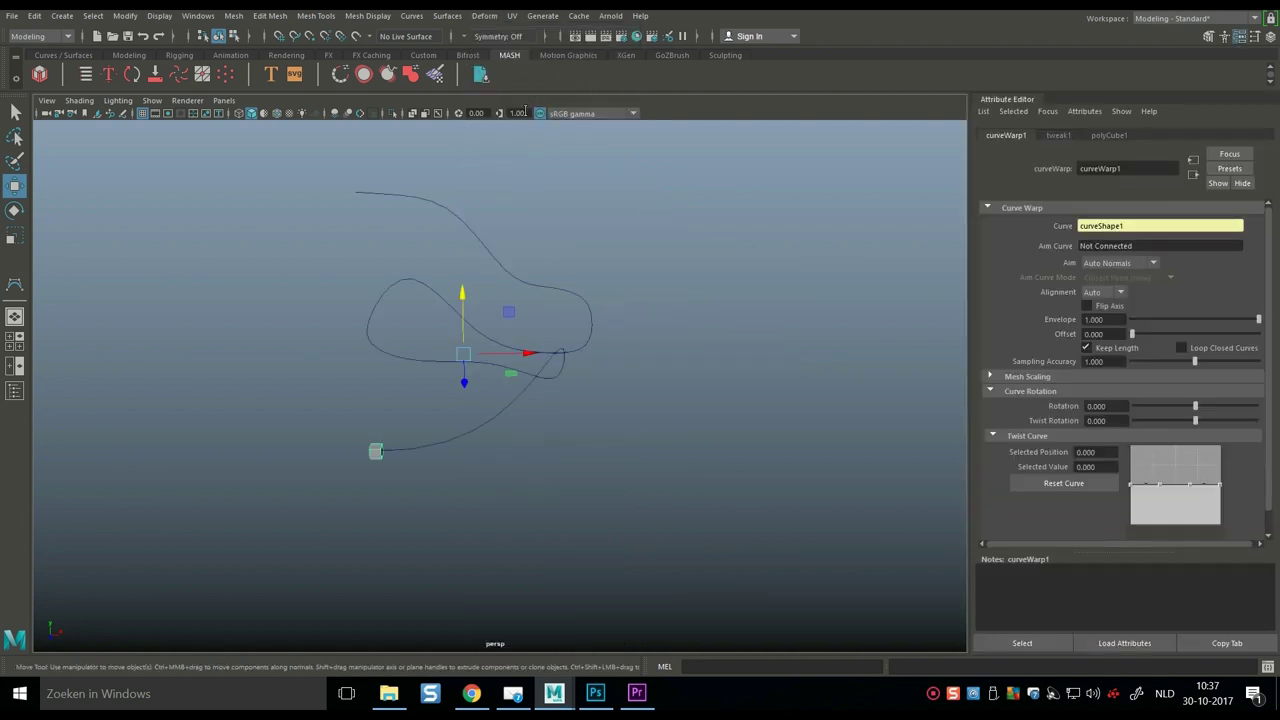
scroll(523, 477, "up", 3)
middle_click_drag(523, 477, 662, 493, "alt")
left_click_drag(662, 493, 629, 489, "alt")
middle_click_drag(629, 489, 536, 527, "alt")
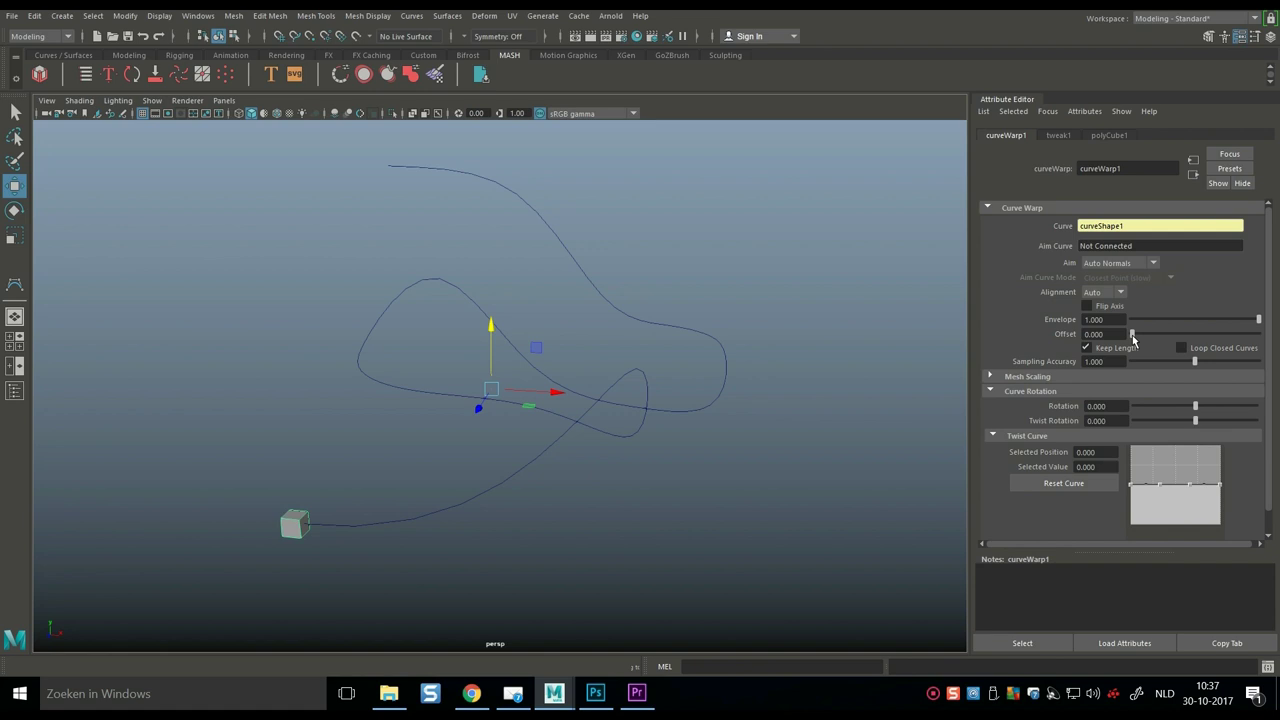
Slide the cube into the curve's loop with Offset 0.149, undoing an accidental curve move
left_click_drag(1133, 340, 1093, 348)
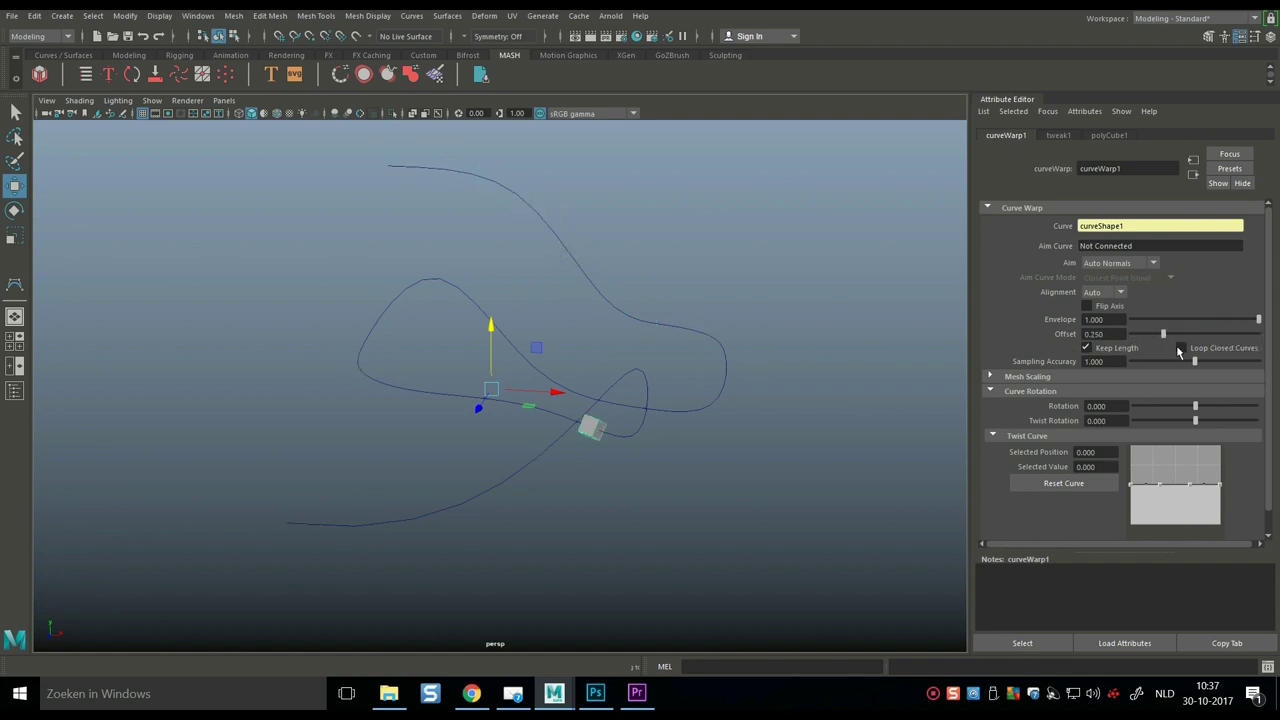
left_click_drag(1163, 334, 1132, 334)
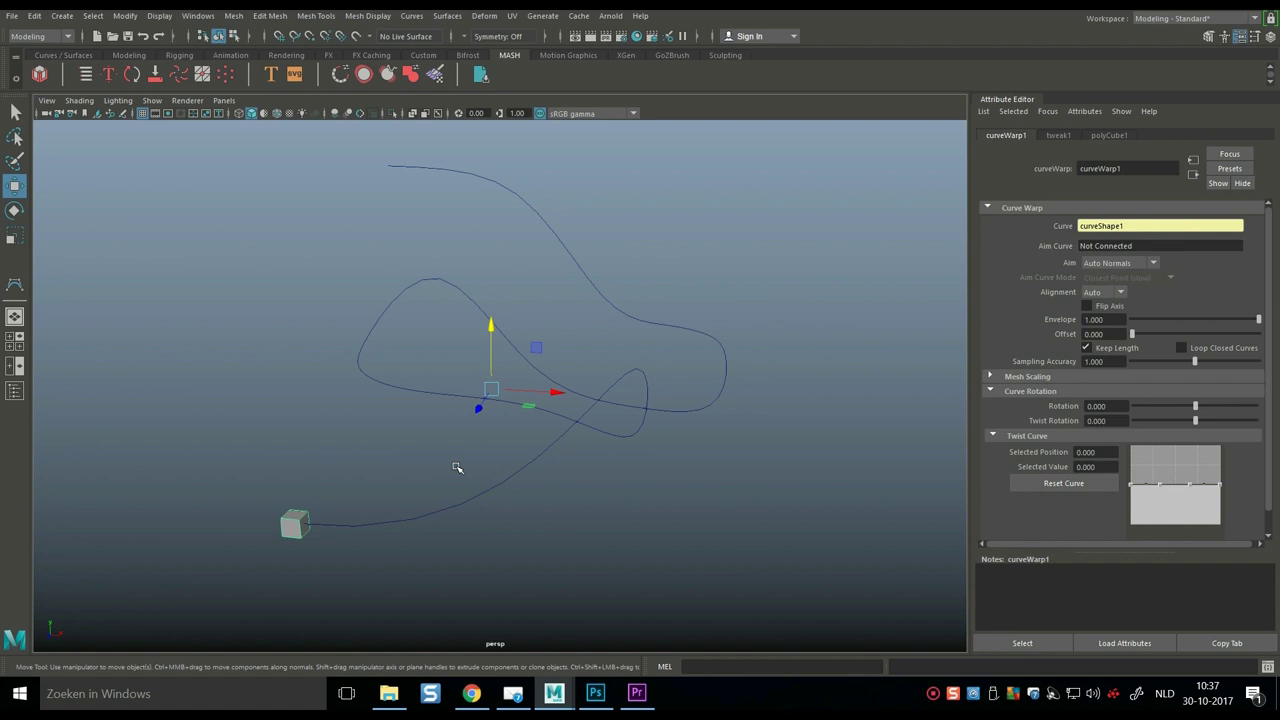
left_click_drag(553, 392, 620, 390)
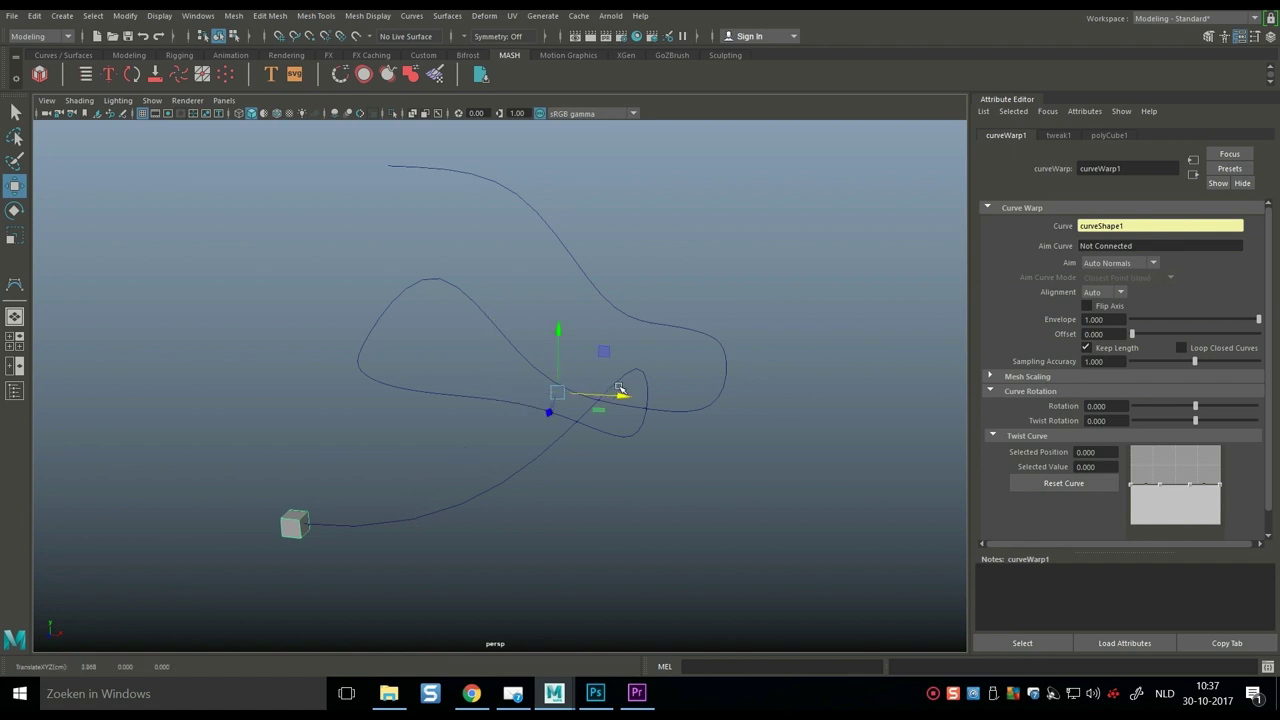
key("ctrl+z")
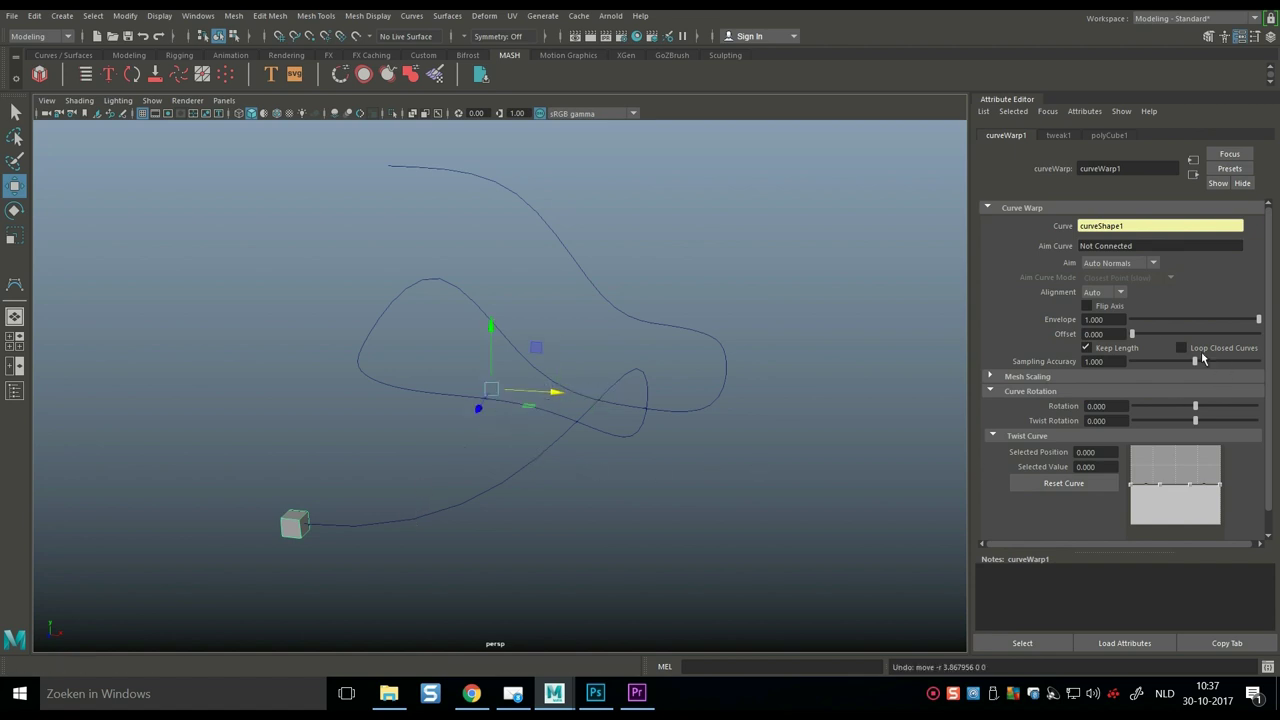
left_click_drag(1132, 335, 1150, 337)
Turn the cube around the curve with Rotation 2 and Twist Rotation -180
scroll(870, 450, "up", 4)
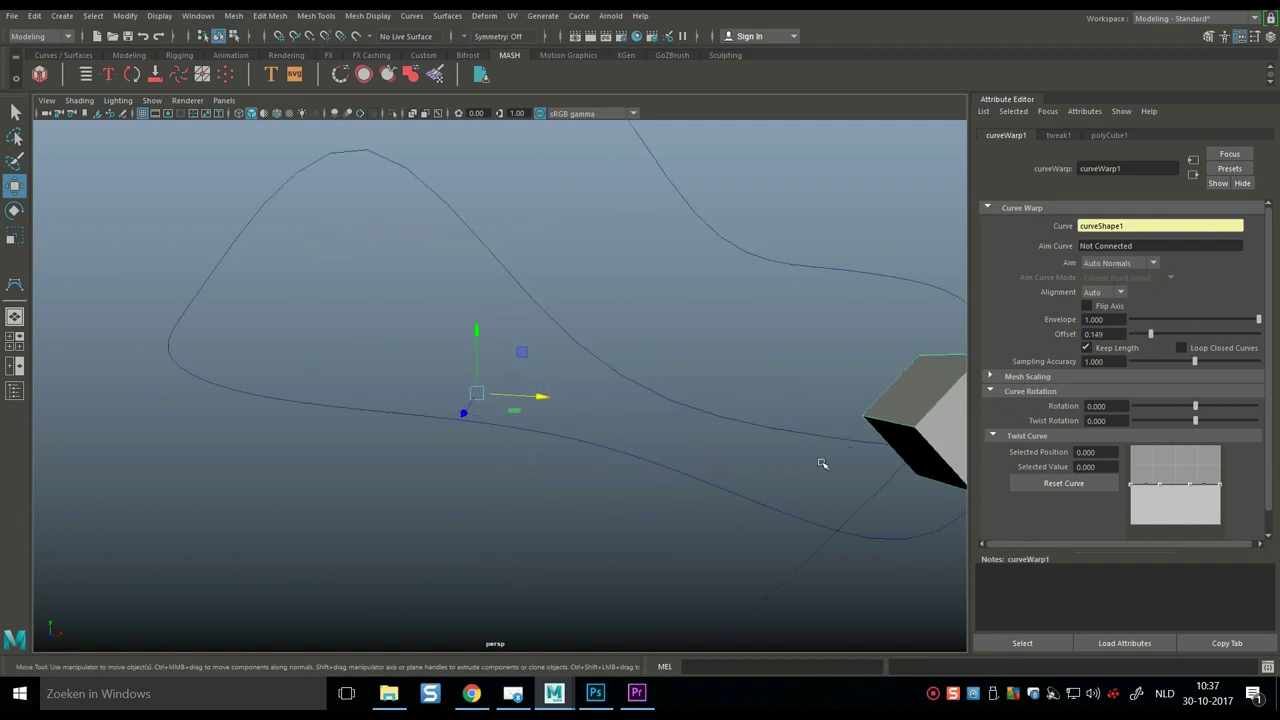
middle_click_drag(823, 463, 574, 445, "alt")
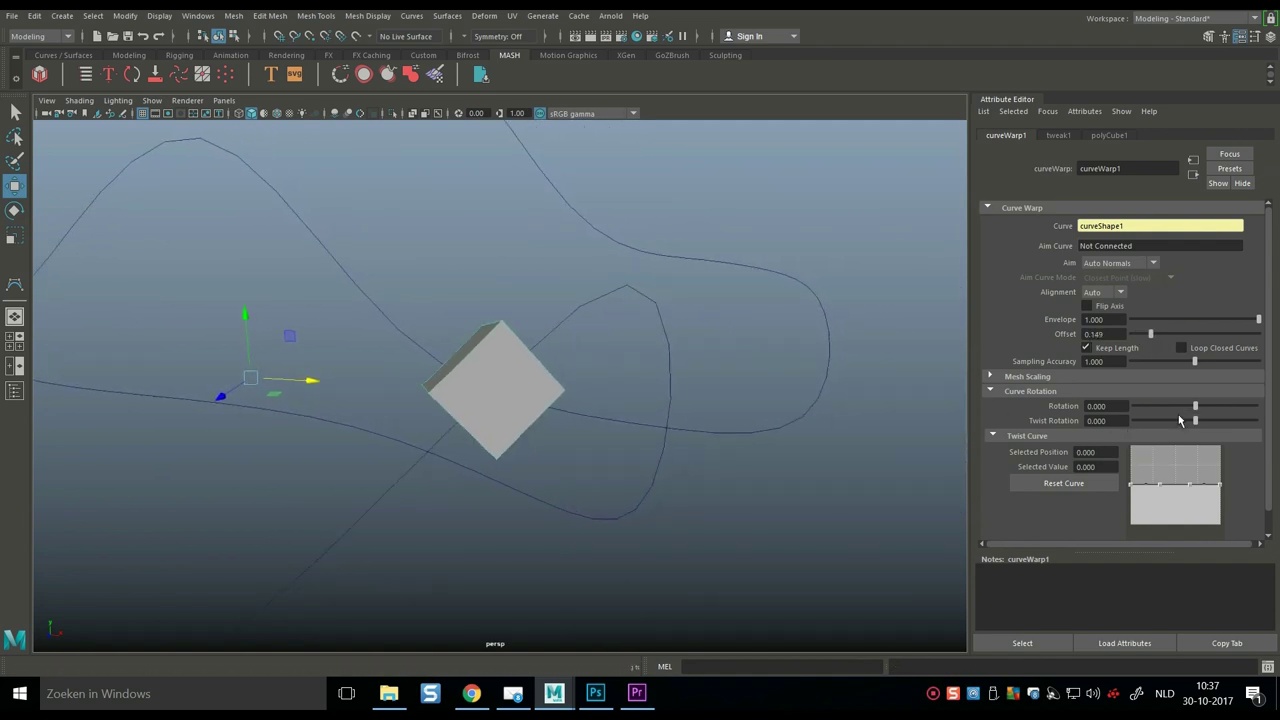
left_click_drag(1198, 409, 1131, 420)
scroll(600, 445, "down", 6)
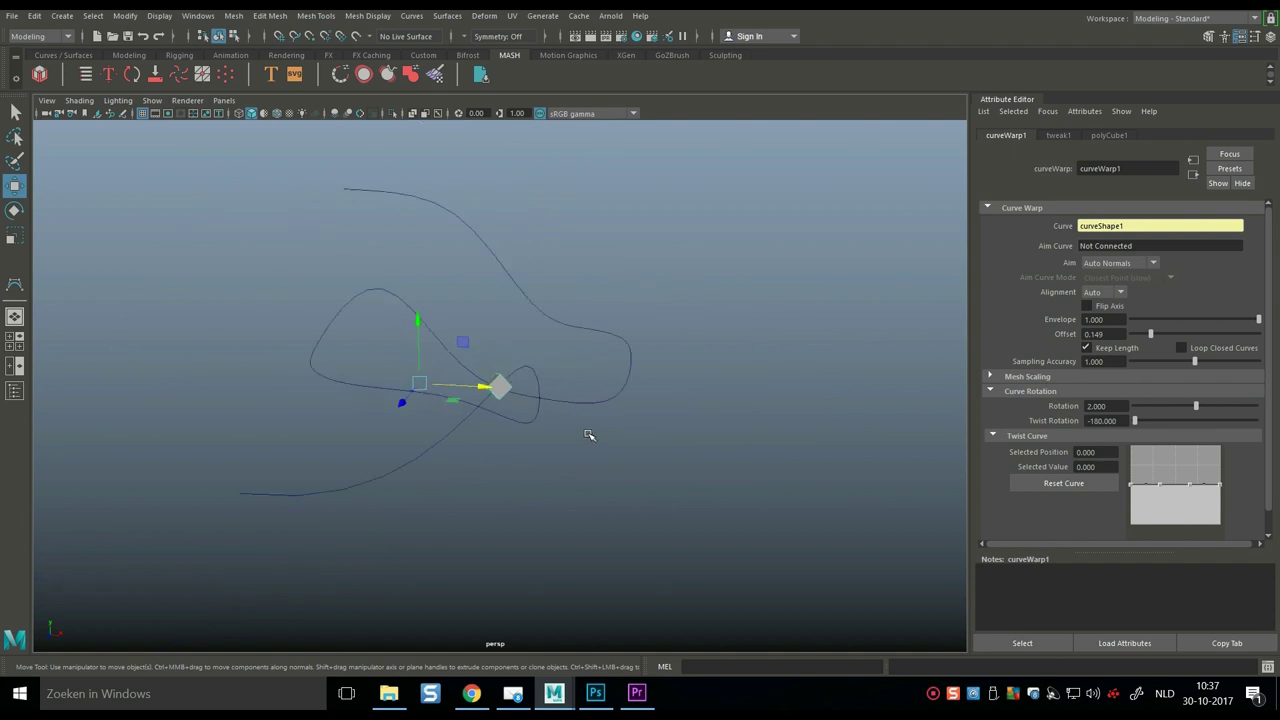
scroll(587, 440, "down", 3)
mouse_move(537, 479)
left_mouse_down("alt")
mouse_move(517, 486)
mouse_move(597, 457)
mouse_move(681, 452)
mouse_move(620, 457)
mouse_move(580, 500)
mouse_move(636, 498)
mouse_move(651, 471)
mouse_move(657, 481)
mouse_move(544, 490)
left_mouse_up("alt")
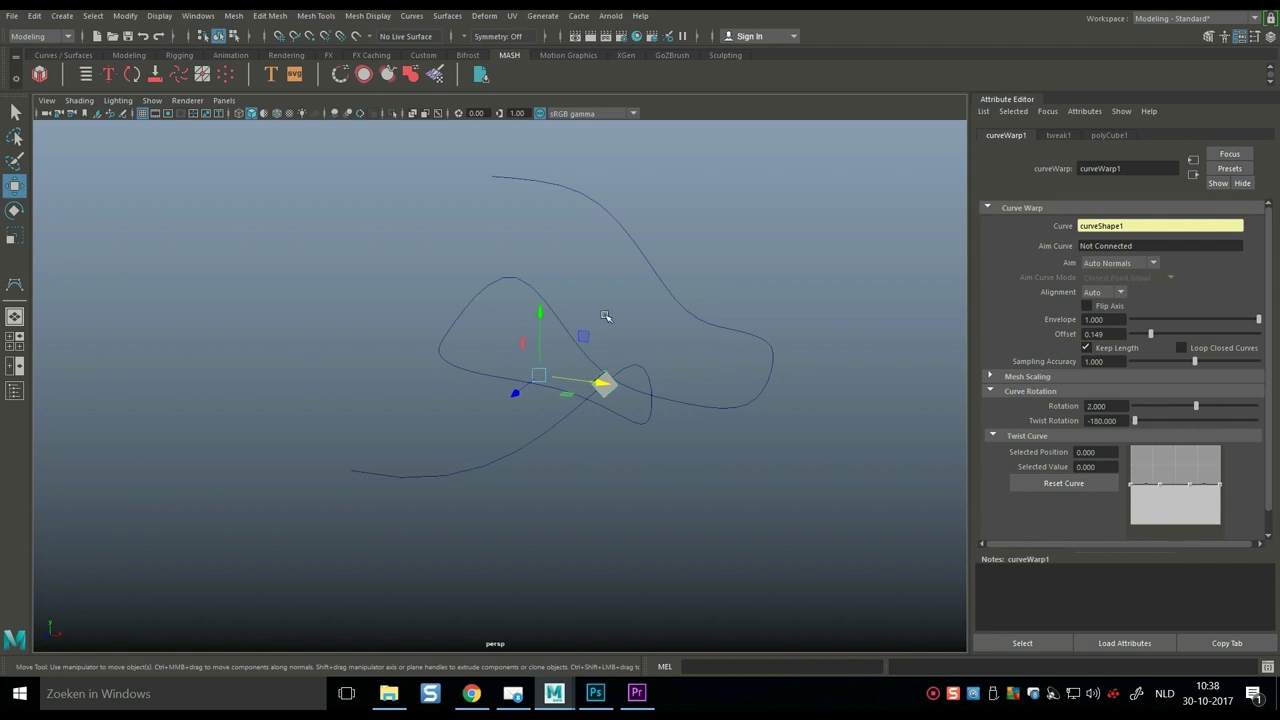
left_click_drag(660, 531, 619, 503, "alt")
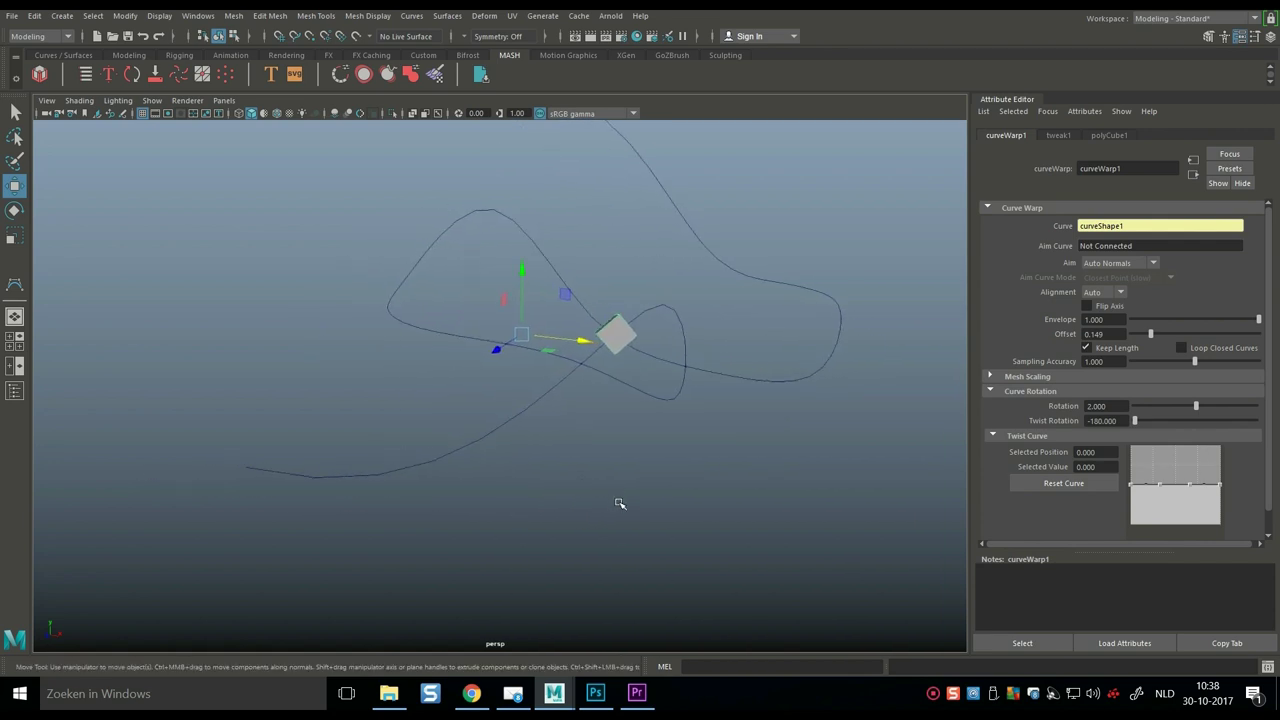
Delete the warped cube from the scene
left_click(612, 517)
left_click(622, 345)
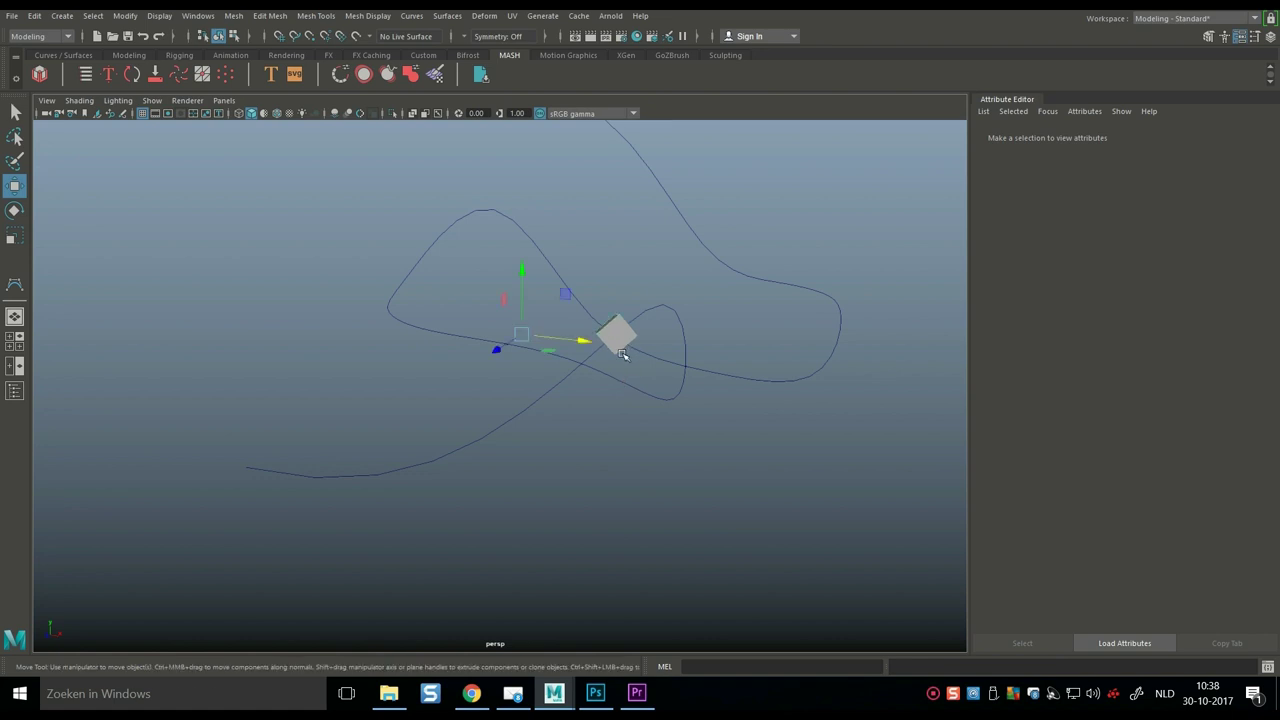
key("Delete")
left_click_drag(633, 387, 663, 523, "alt")
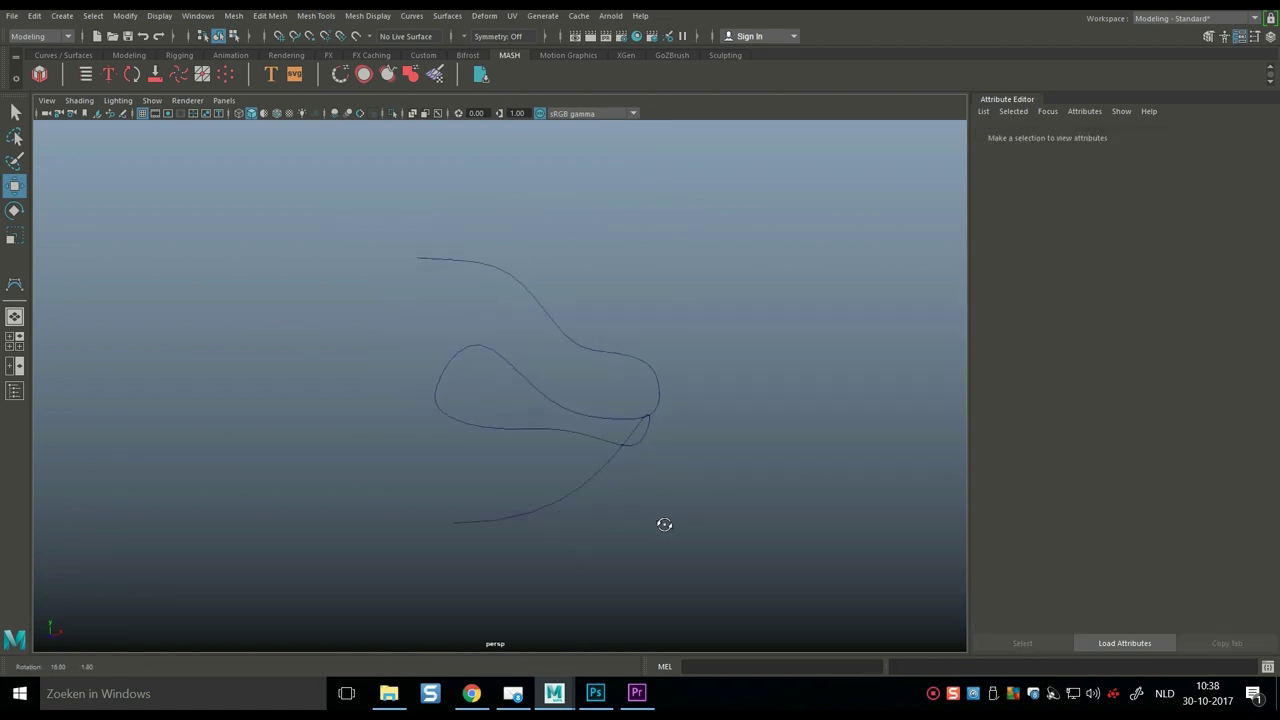
Add a polygon sphere at the origin and scale it down to about 0.75
left_click(61, 17)
mouse_move(144, 66)
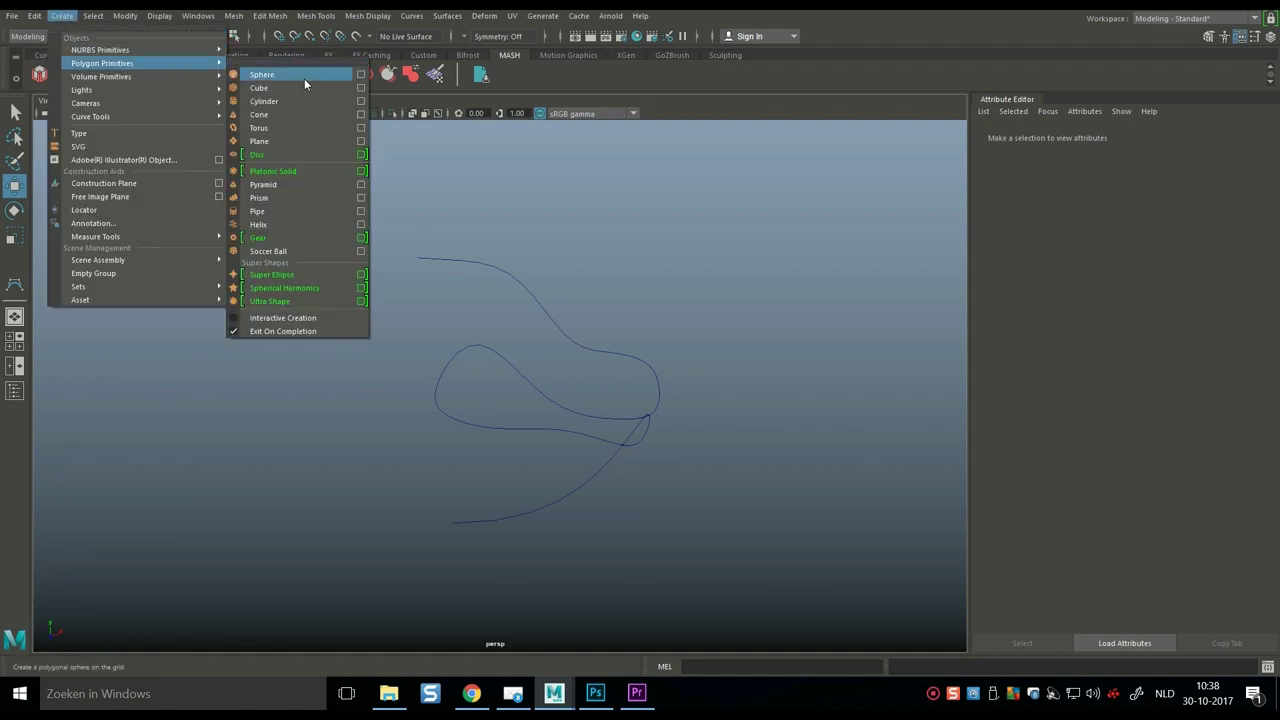
left_click(274, 76)
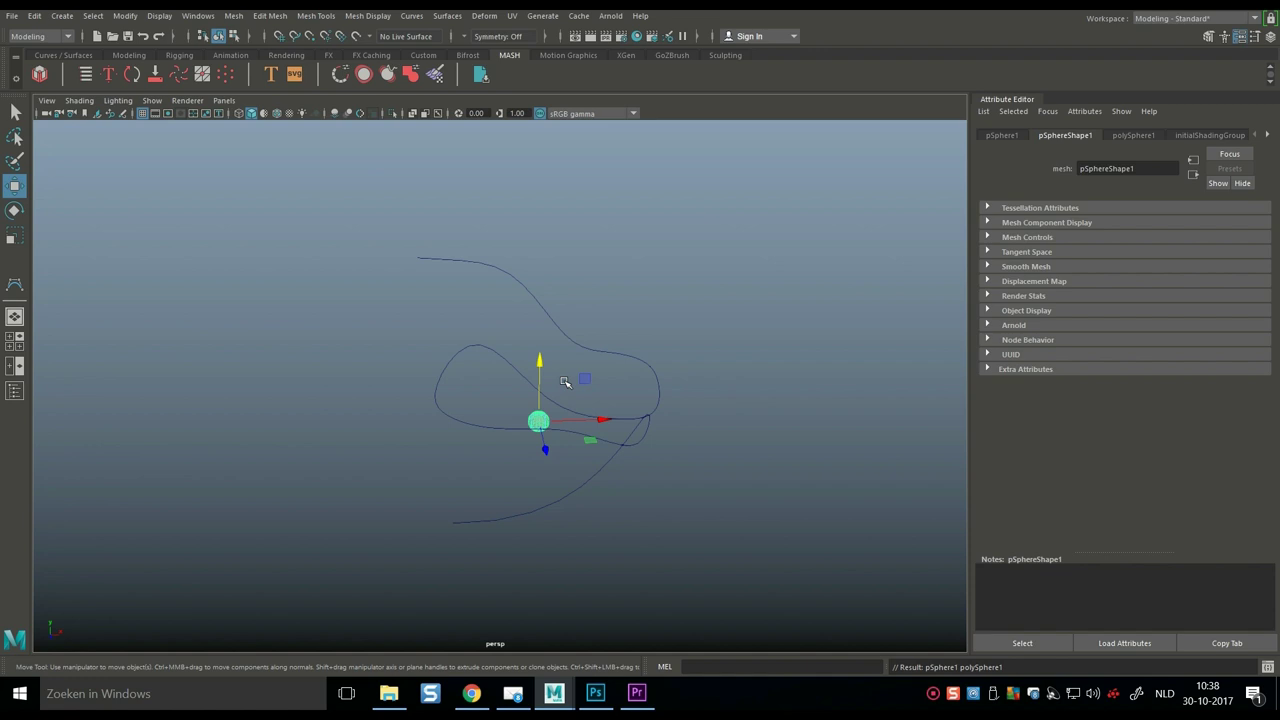
key("r")
left_click_drag(538, 421, 548, 470)
right_click_drag(548, 470, 491, 360, "alt")
middle_click_drag(491, 360, 508, 406, "alt")
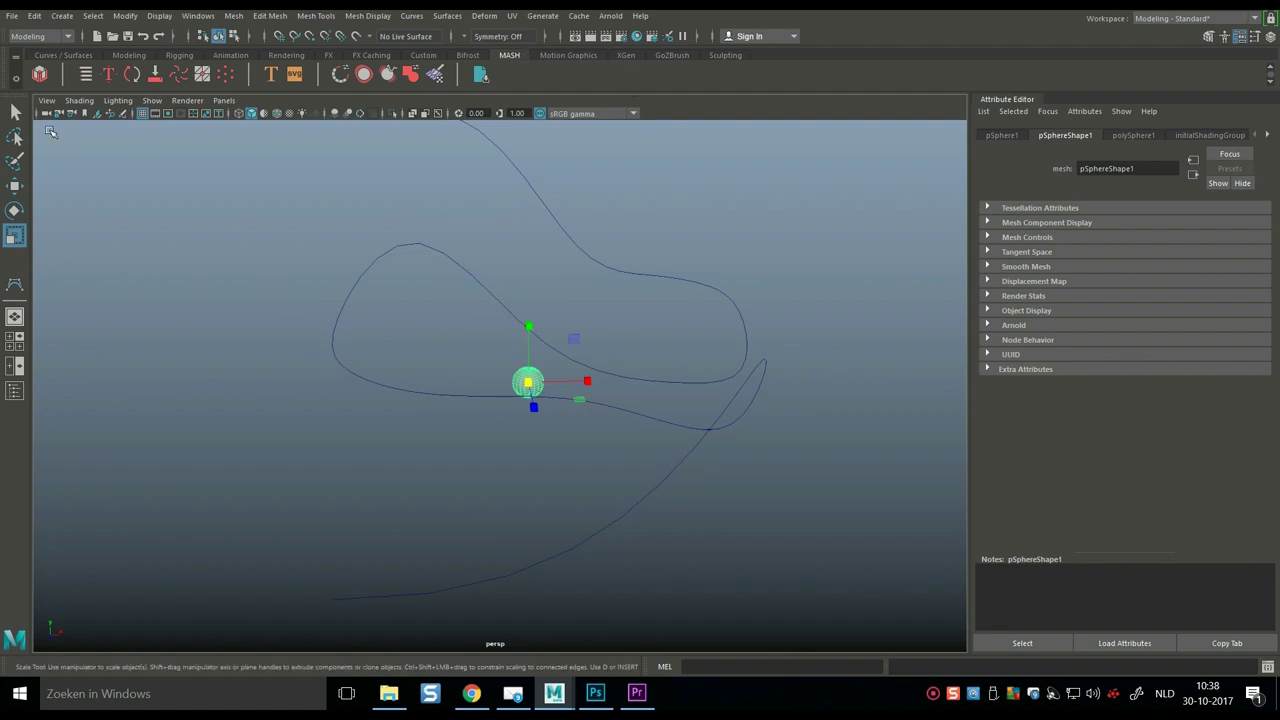
Turn the sphere into a MASH network making a row of 10 spheres
left_click(40, 76)
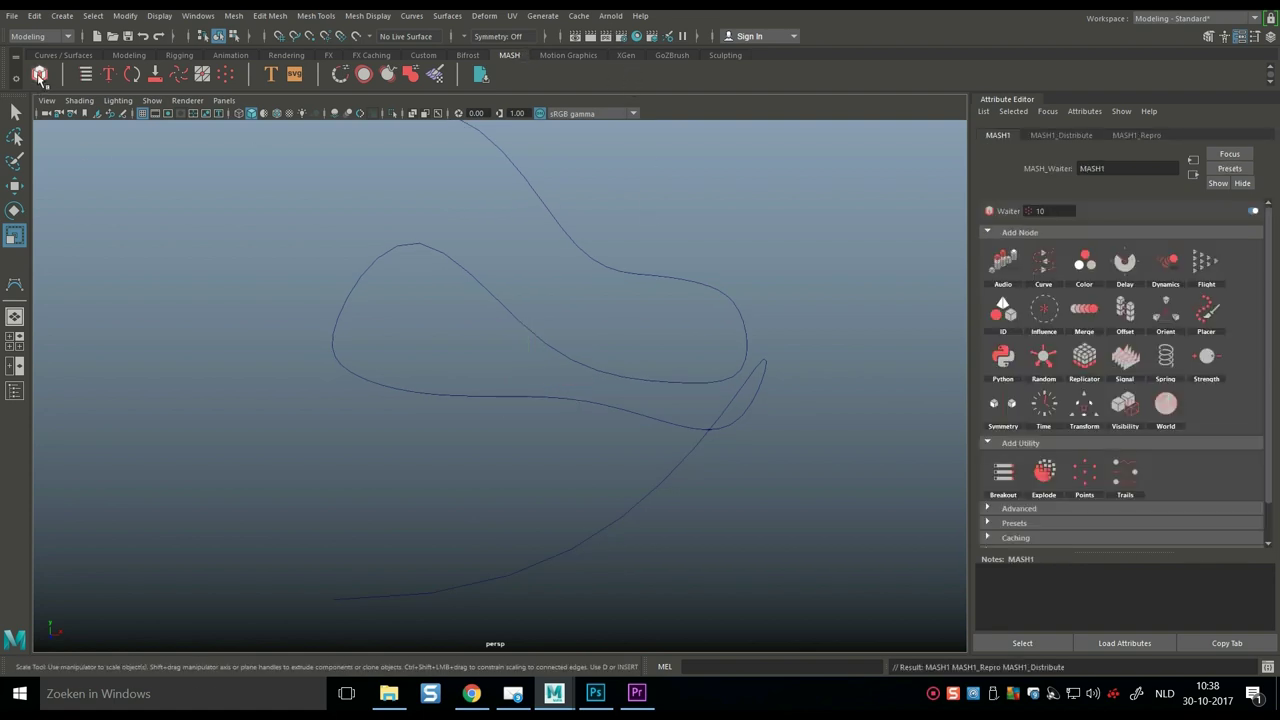
left_click_drag(300, 360, 450, 444, "alt")
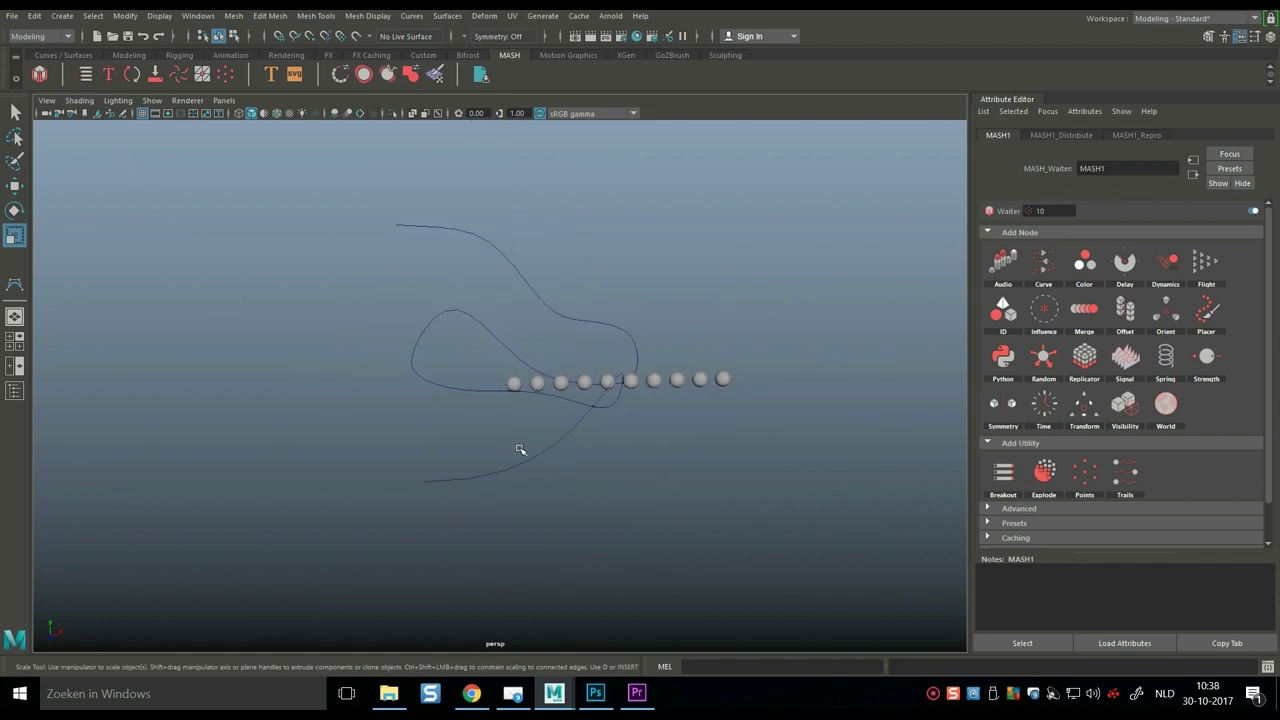
left_click_drag(607, 468, 634, 514, "alt")
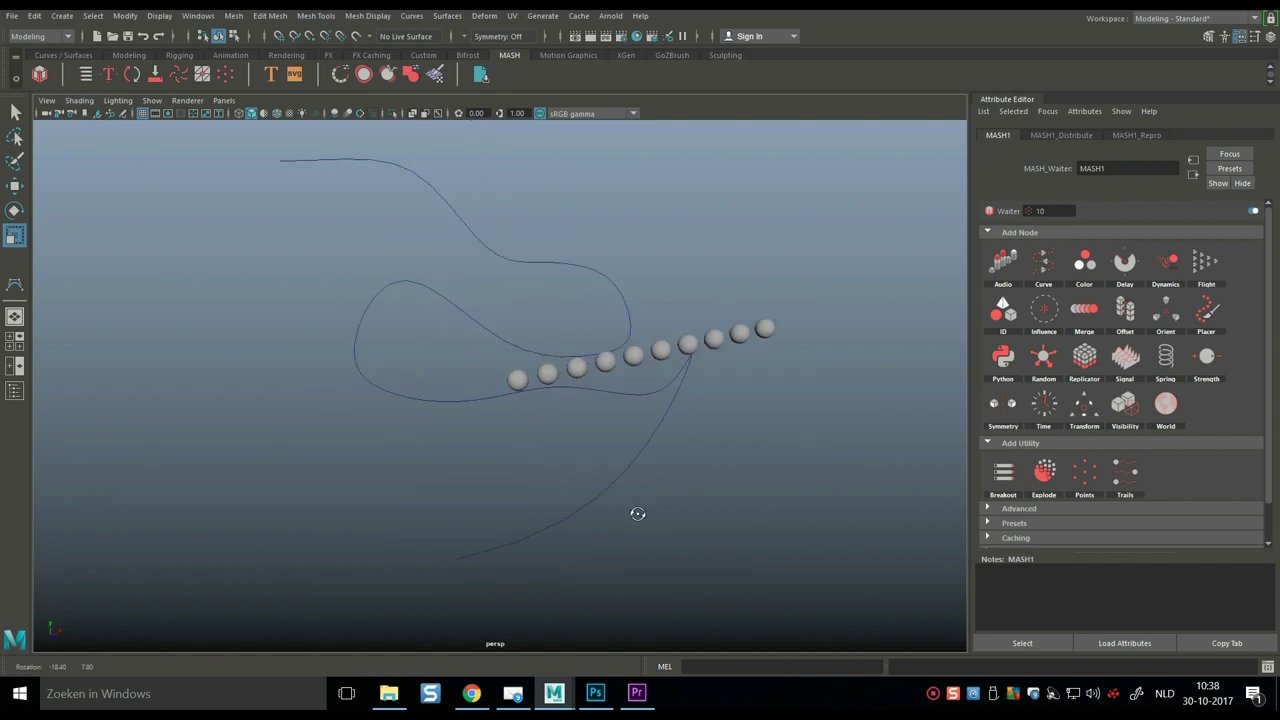
Select the MASH spheres, then add the CV curve to the selection
left_click(517, 374)
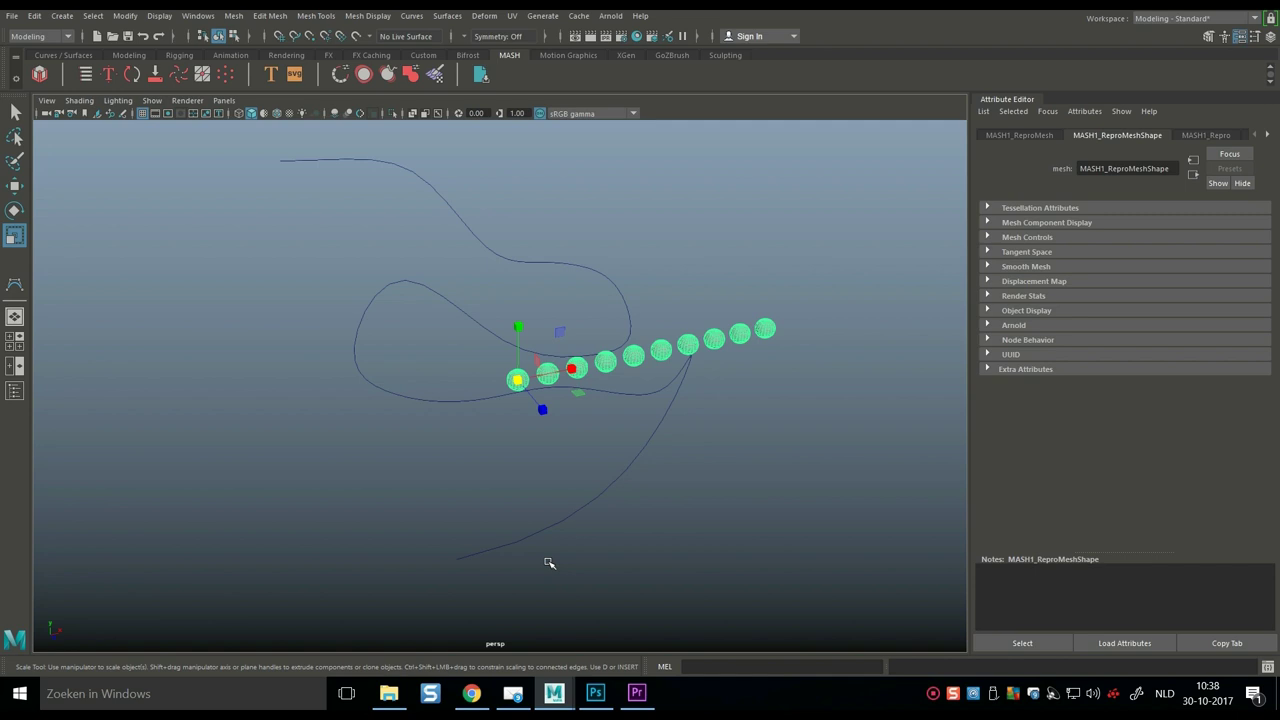
left_click(482, 551)
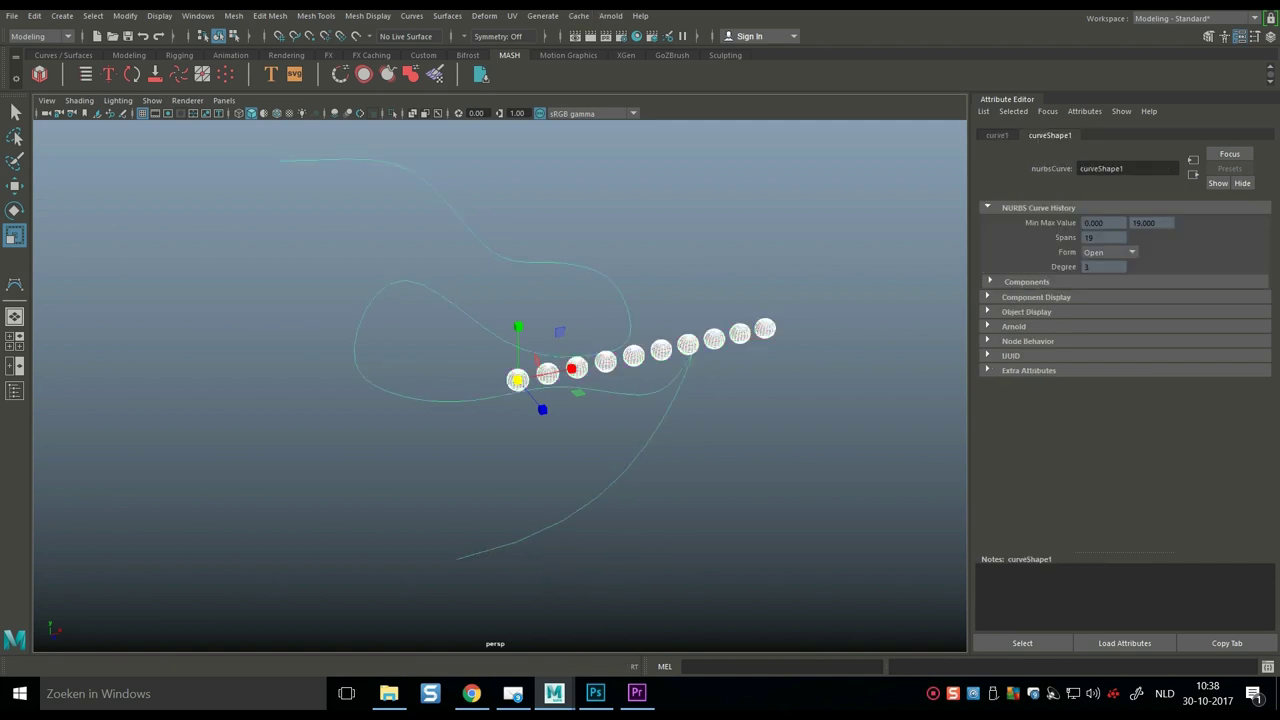
left_click(484, 16)
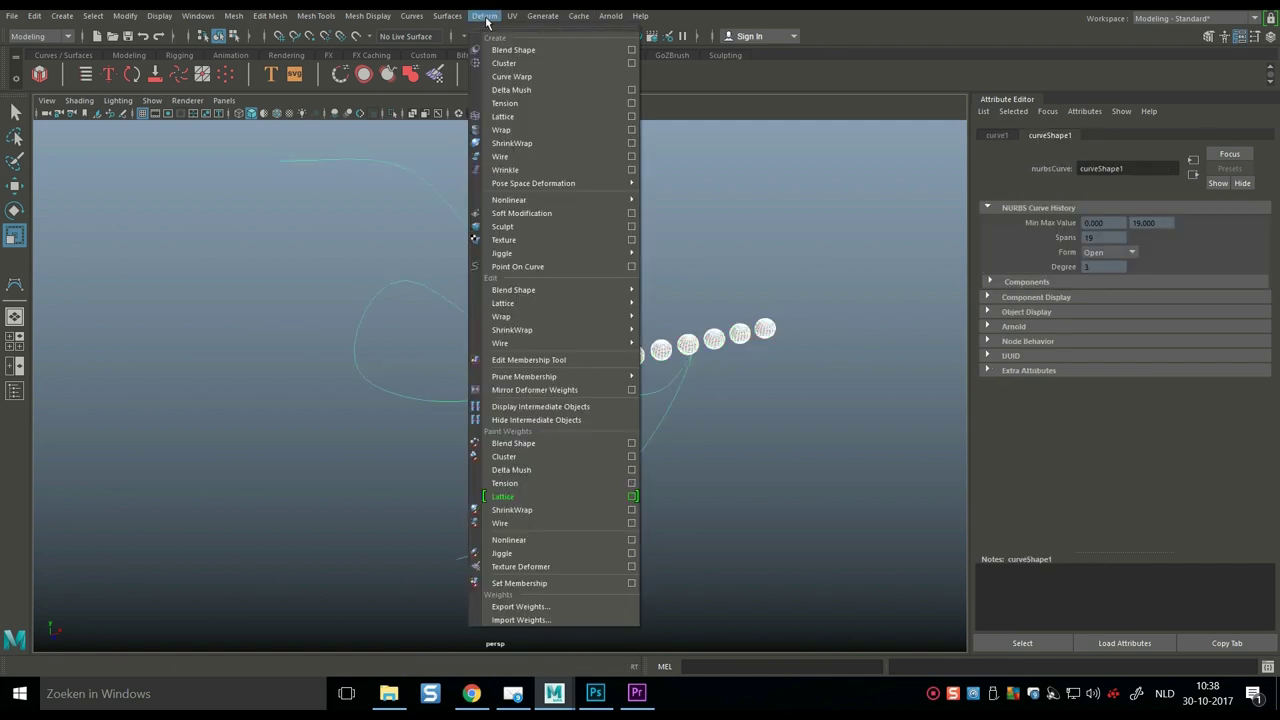
Apply Curve Warp to the MASH spheres and slide them along the curve with Offset
left_click(542, 77)
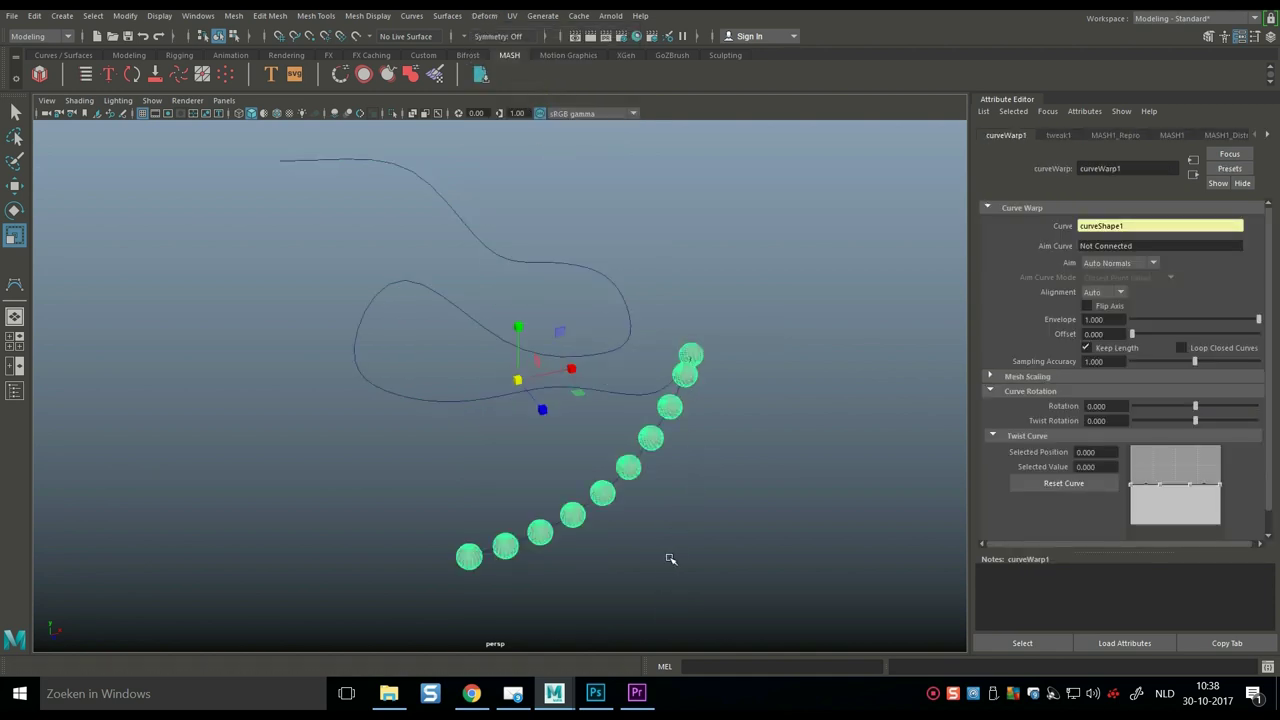
left_click_drag(669, 557, 671, 523, "alt")
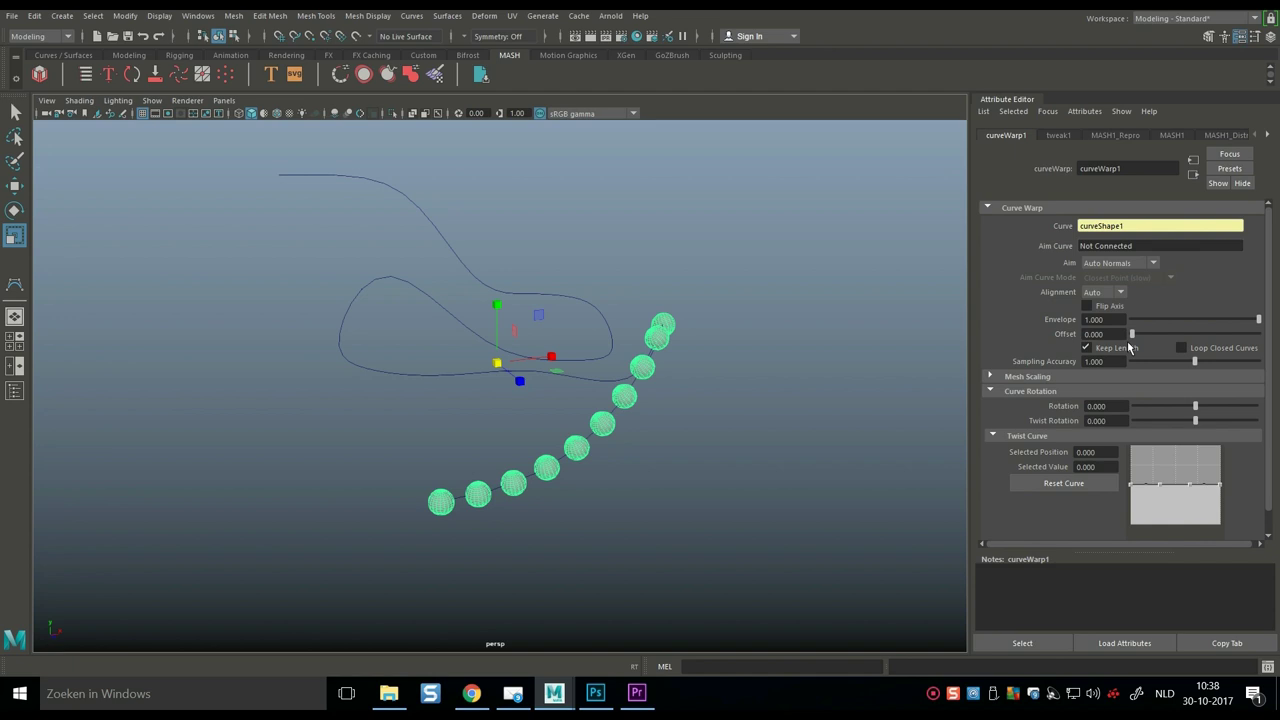
left_click_drag(1135, 333, 956, 410)
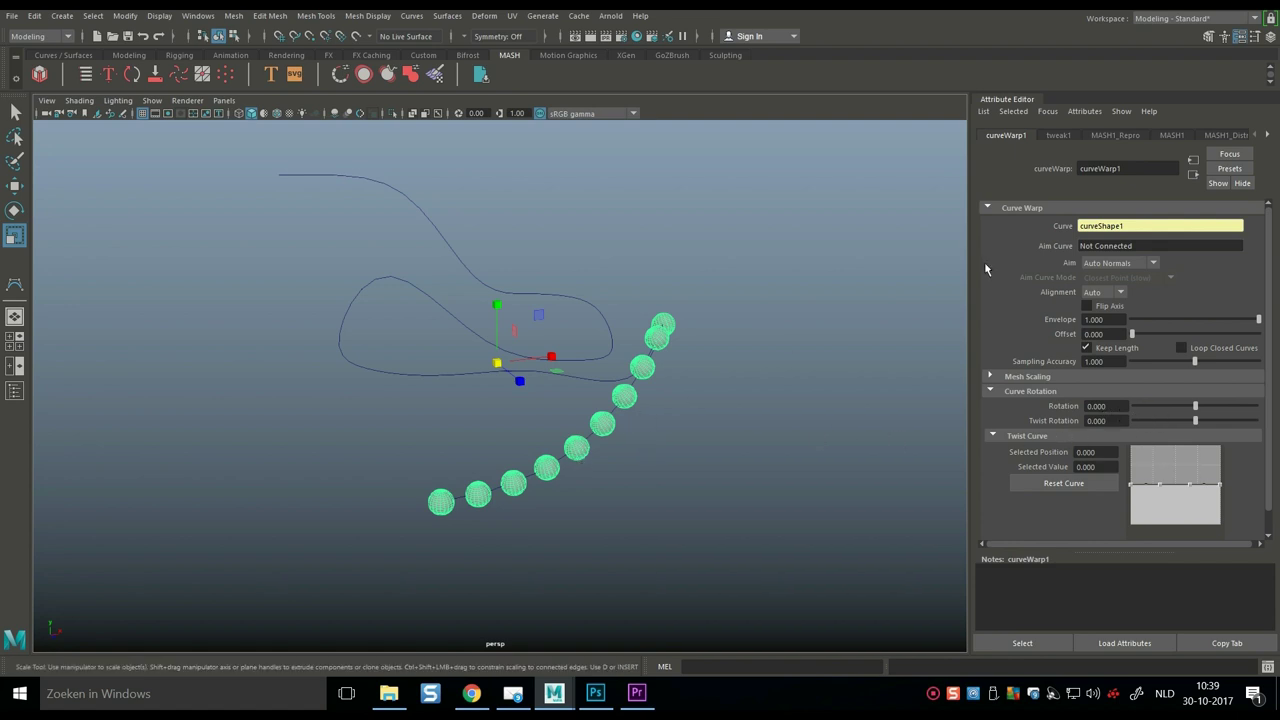
Raise the MASH1_Distribute Number of Points and test sliding the sphere tube with curveWarp1 Offset
left_click(1226, 135)
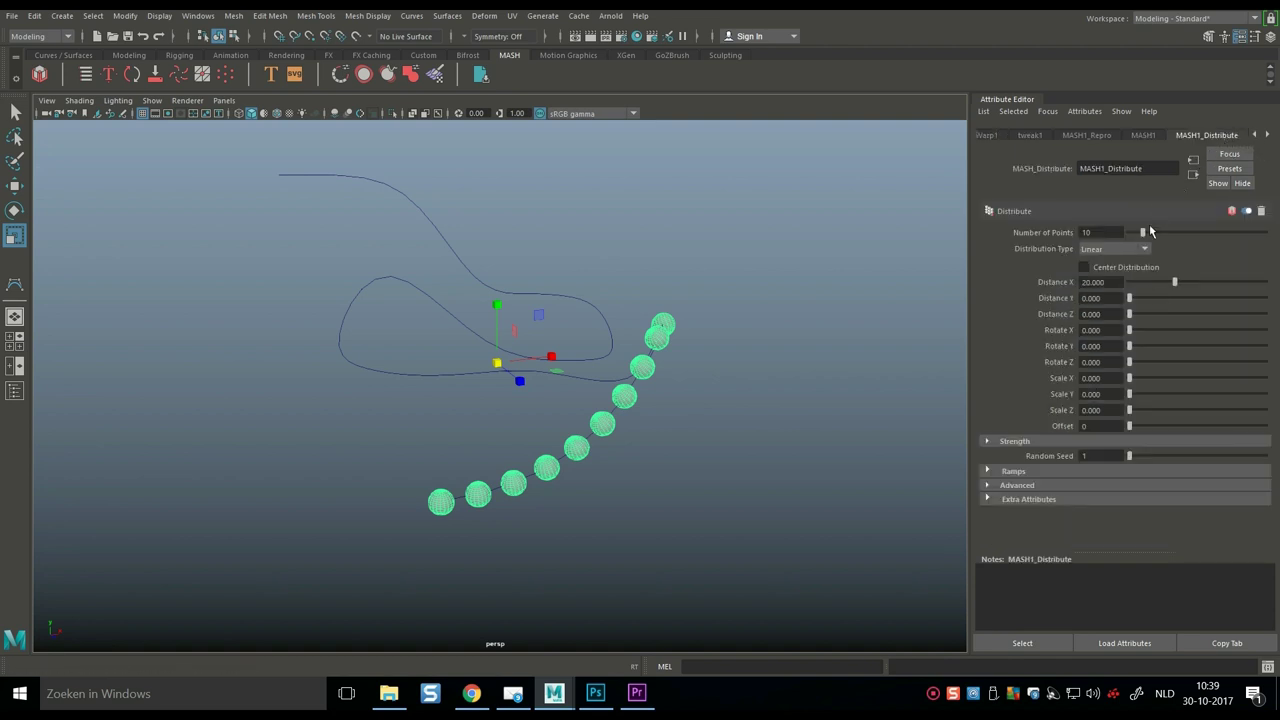
left_click_drag(1145, 236, 1278, 236)
left_click_drag(443, 526, 775, 434, "alt")
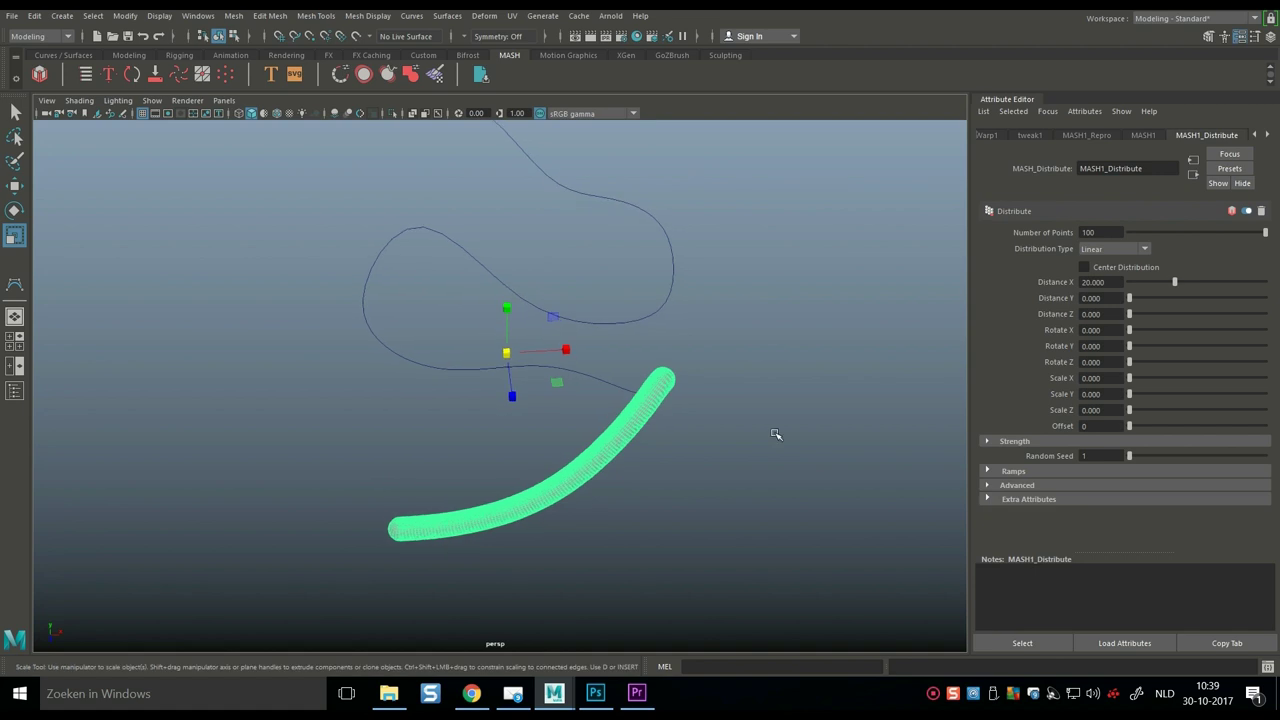
left_click(988, 135)
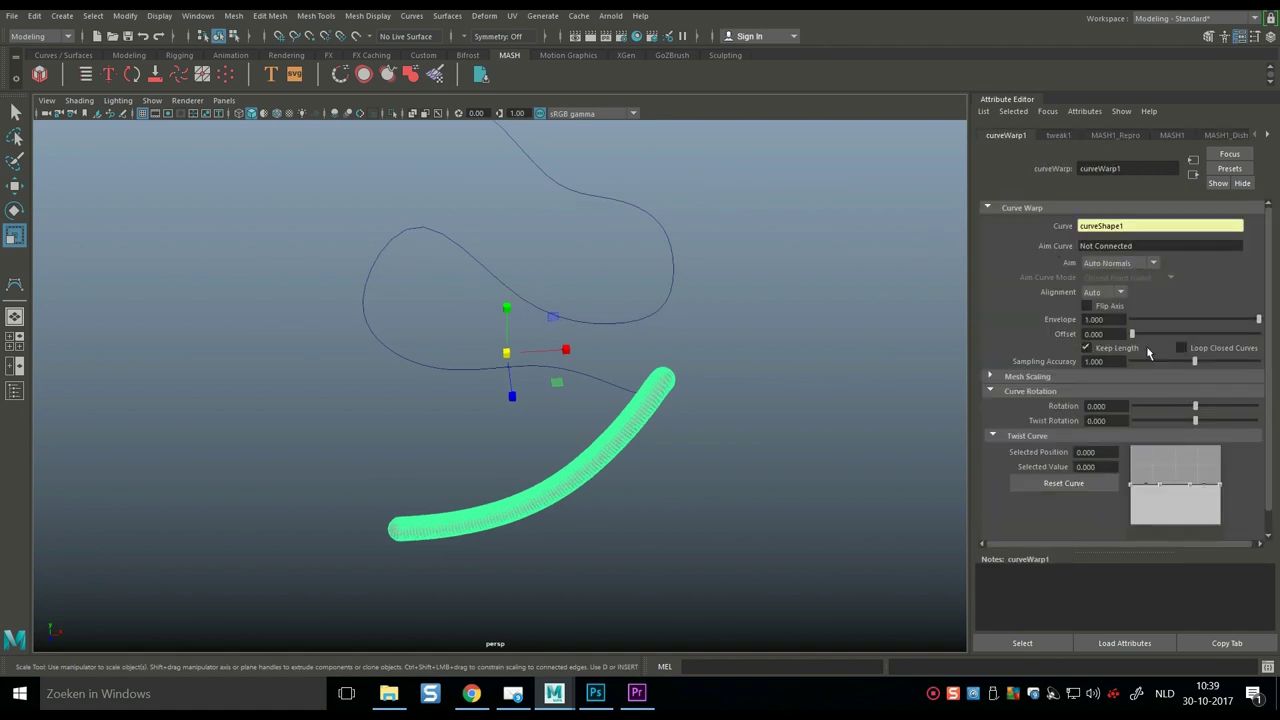
left_click_drag(1134, 337, 1095, 349)
Cut the point count down, test Offset with one sphere, then settle on 12 points
left_click(1221, 137)
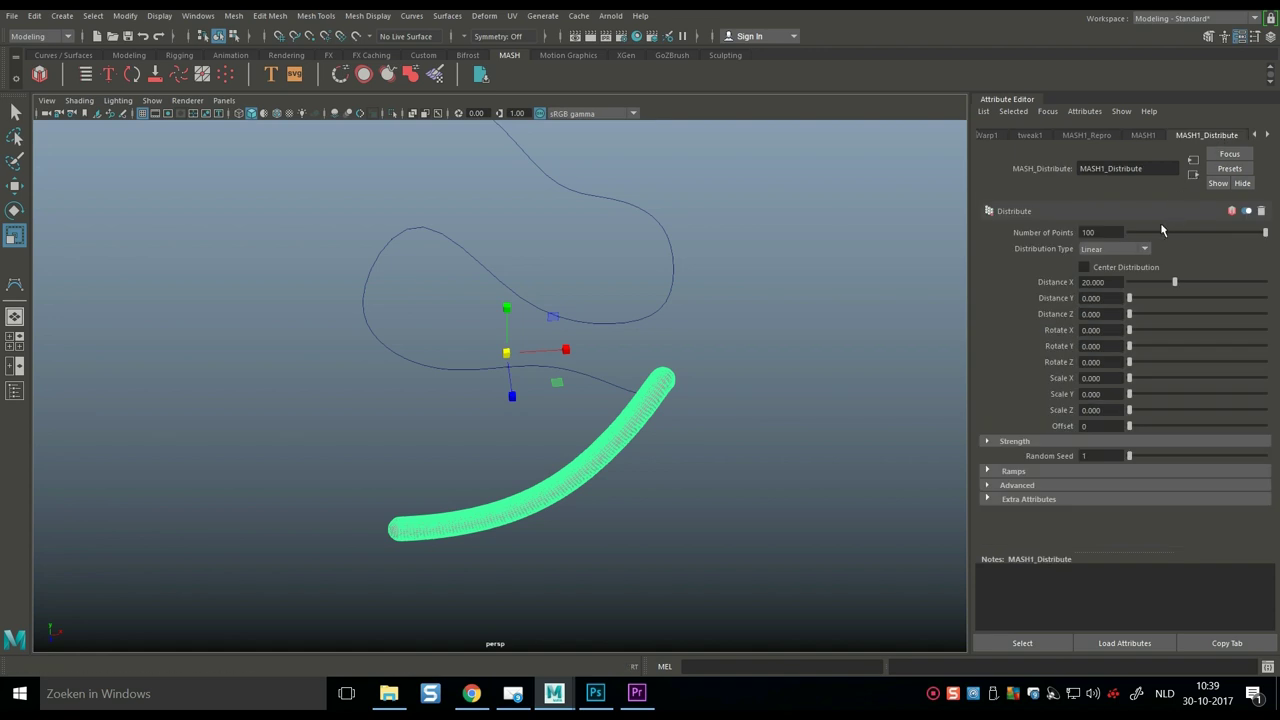
left_click_drag(1265, 234, 1131, 234)
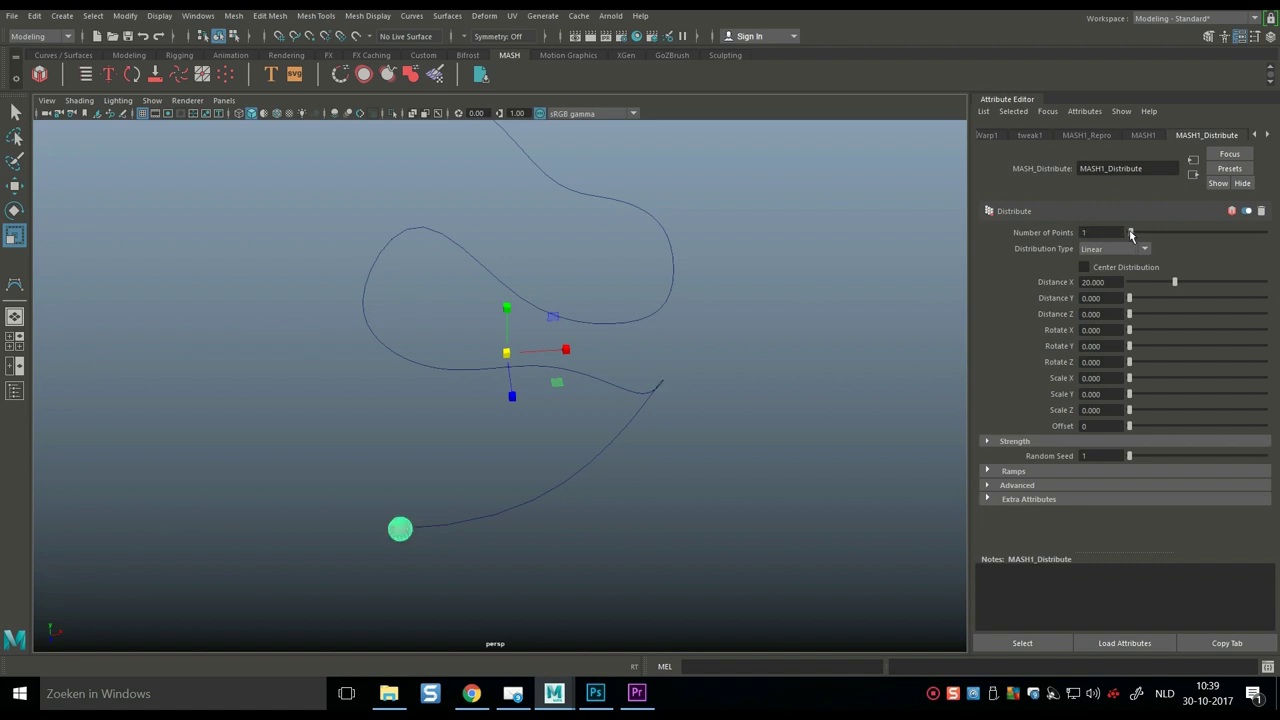
left_click(985, 137)
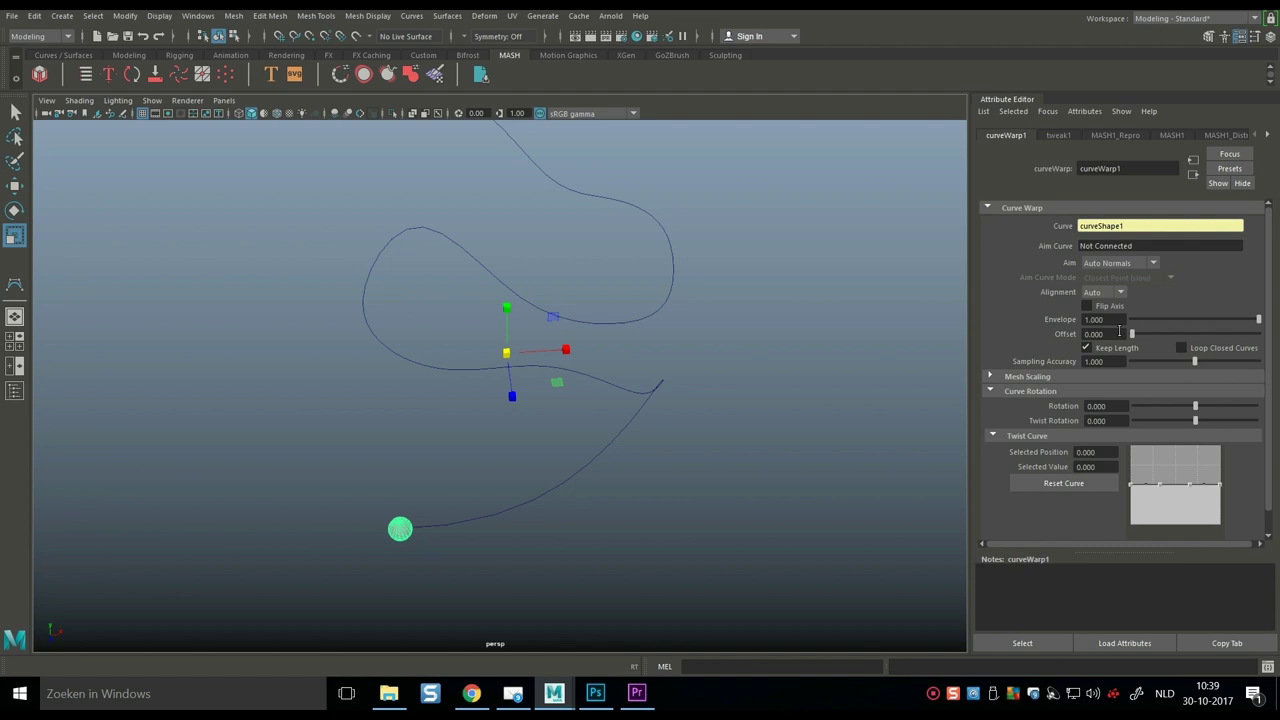
mouse_move(1131, 340)
left_mouse_down()
mouse_move(1170, 341)
mouse_move(1131, 341)
left_mouse_up()
left_click(1224, 137)
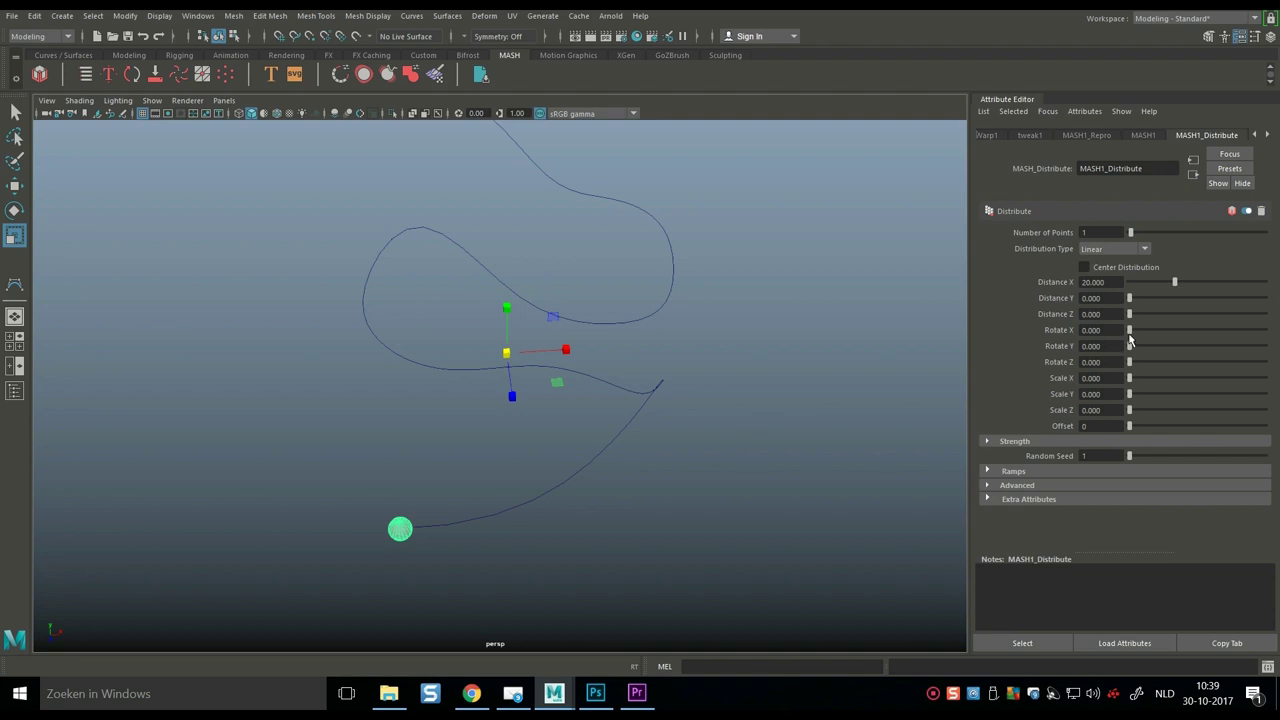
left_click_drag(1131, 233, 1146, 240)
Set curveWarp1 Offset to 0.399 and switch the curve to Control Vertex editing
scroll(708, 445, "up", 3)
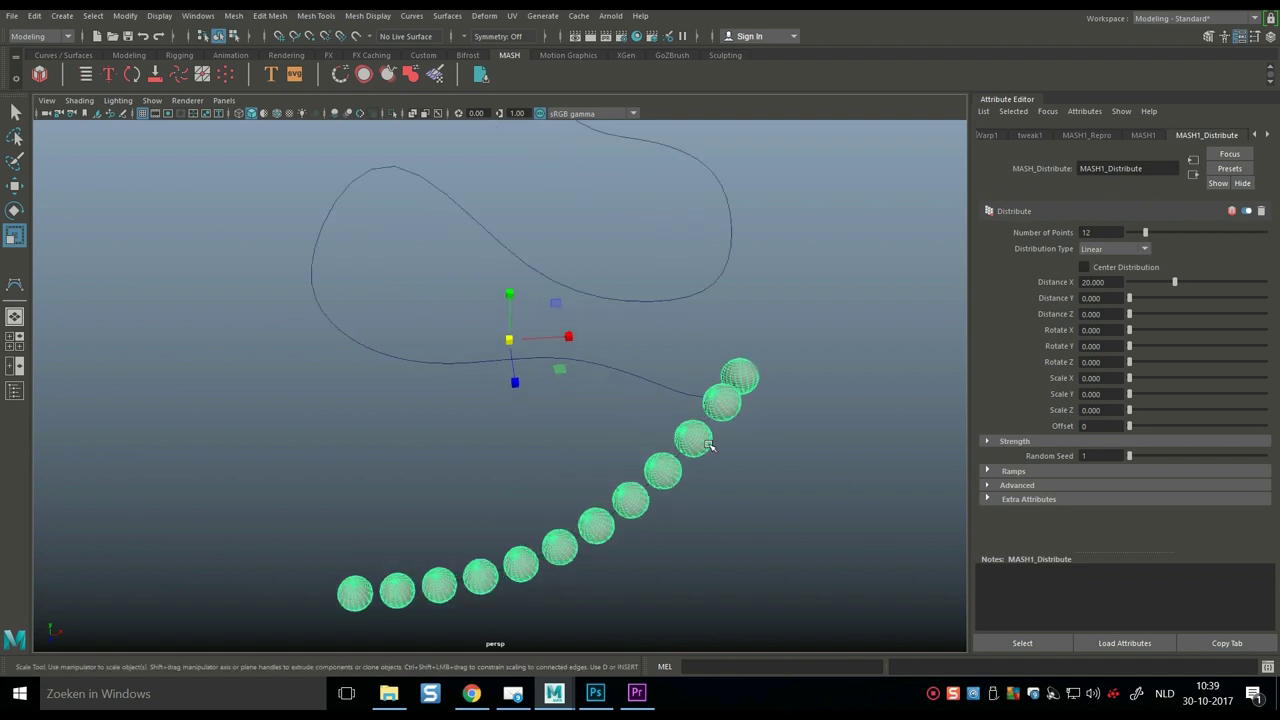
scroll(709, 443, "down", 5)
left_click_drag(717, 446, 689, 427, "alt")
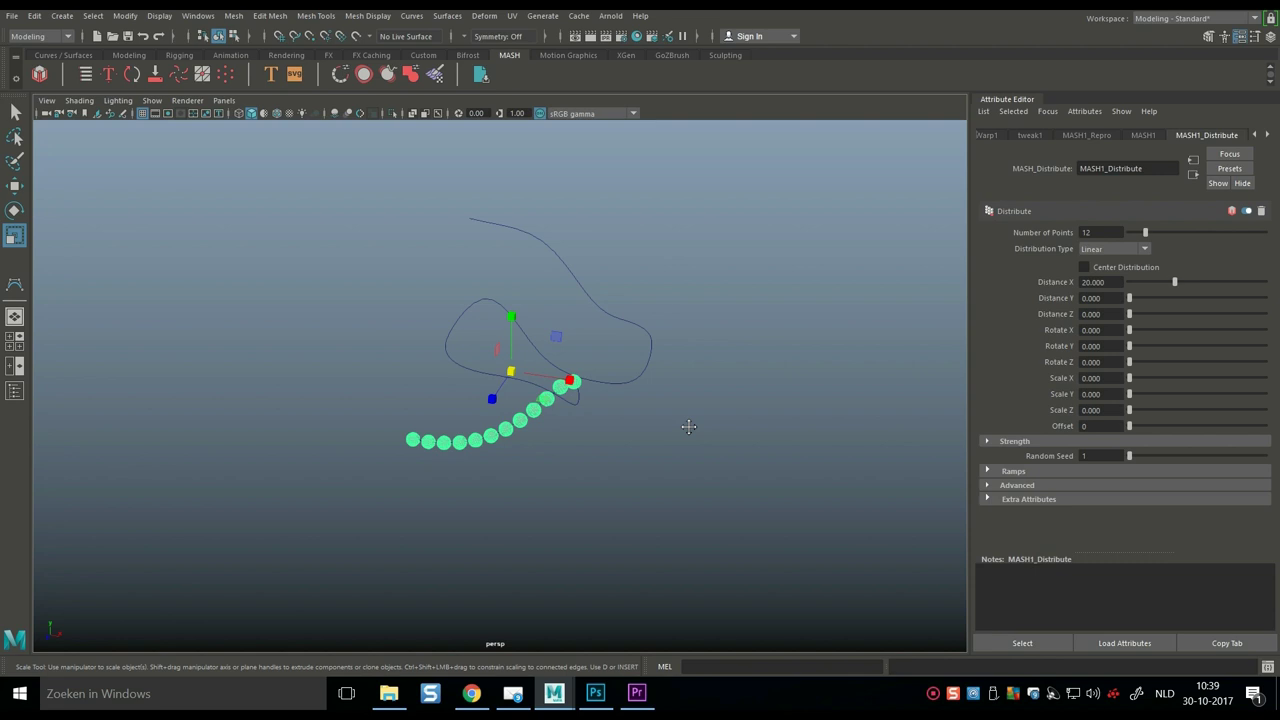
middle_click_drag(689, 427, 717, 446, "alt")
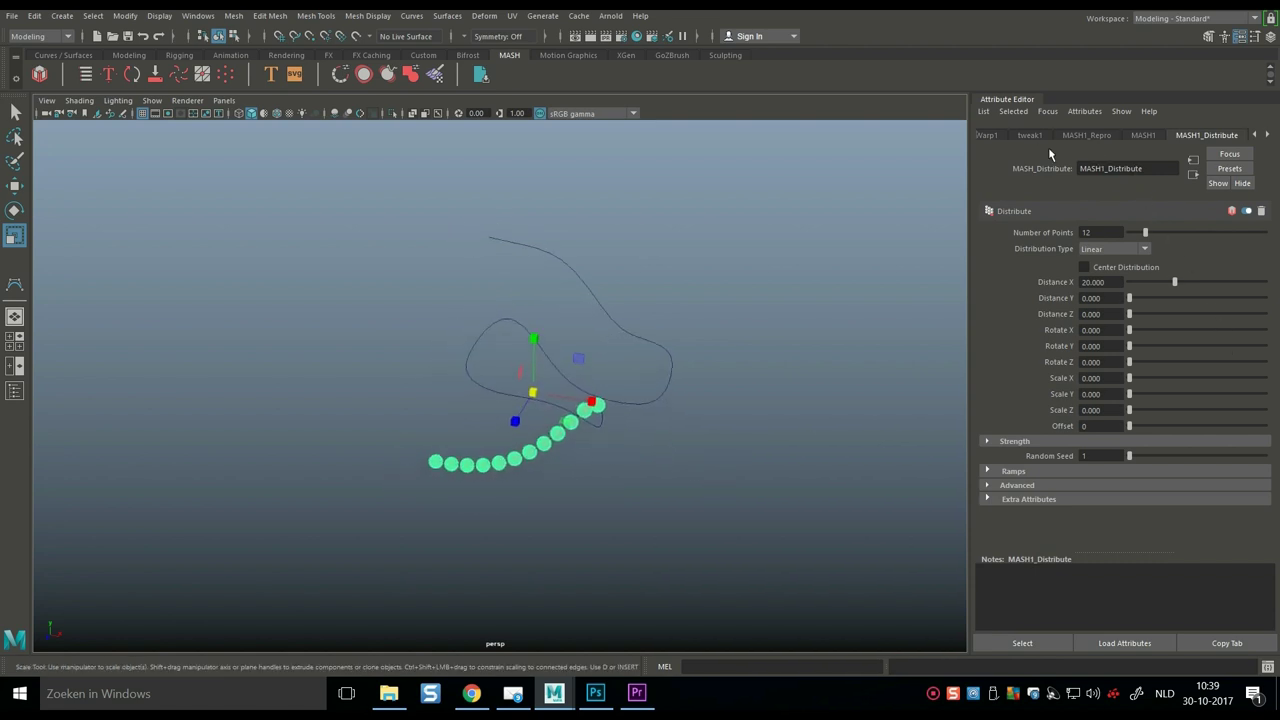
left_click(988, 136)
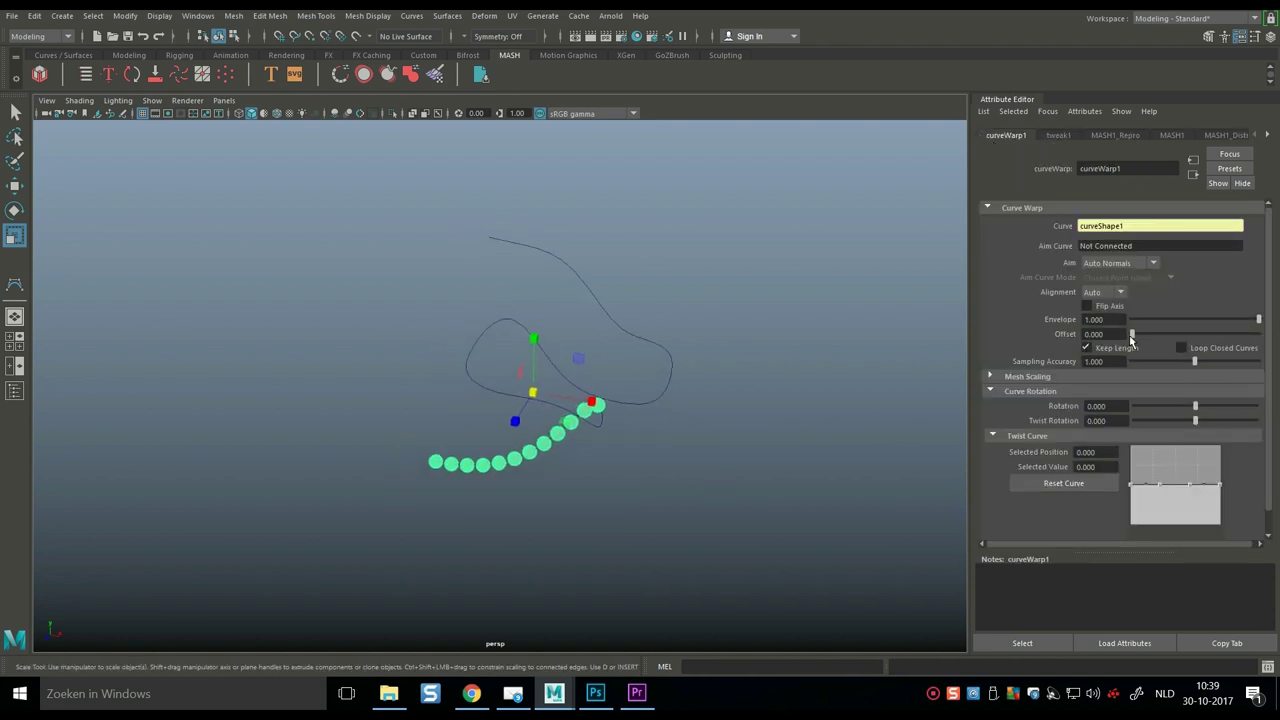
left_click_drag(1131, 337, 1183, 347)
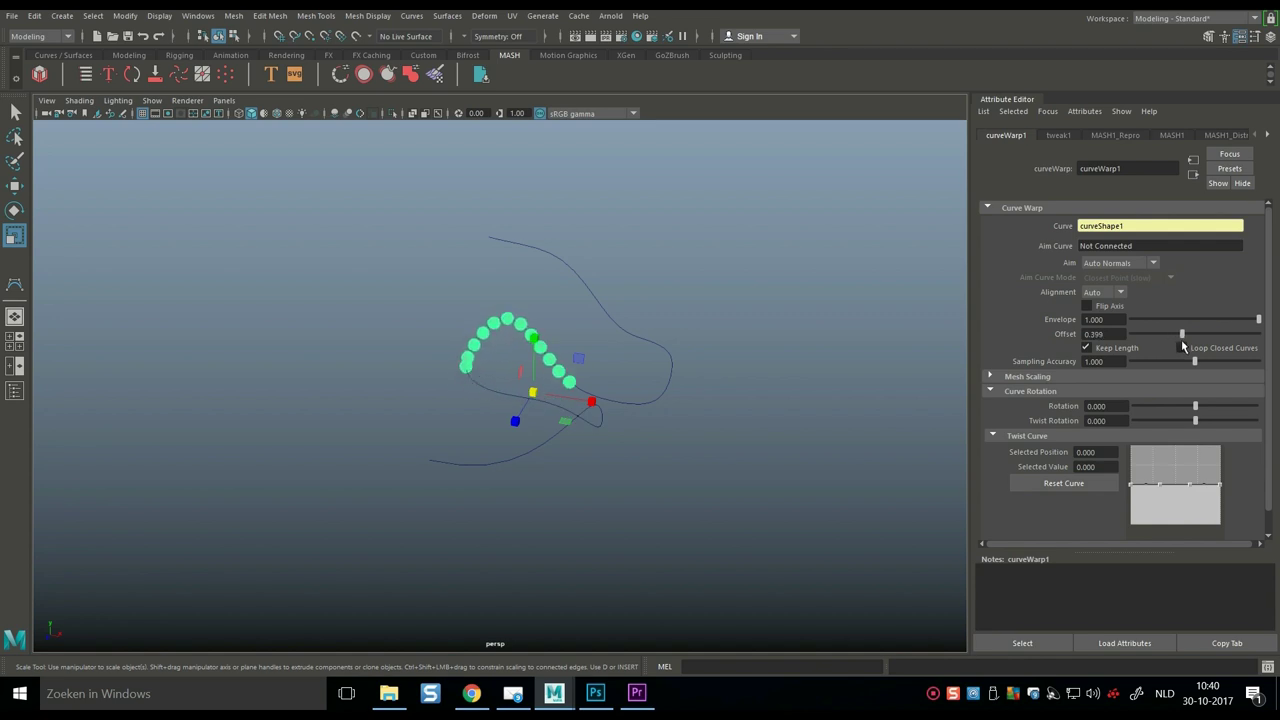
left_click_drag(751, 443, 643, 423, "alt")
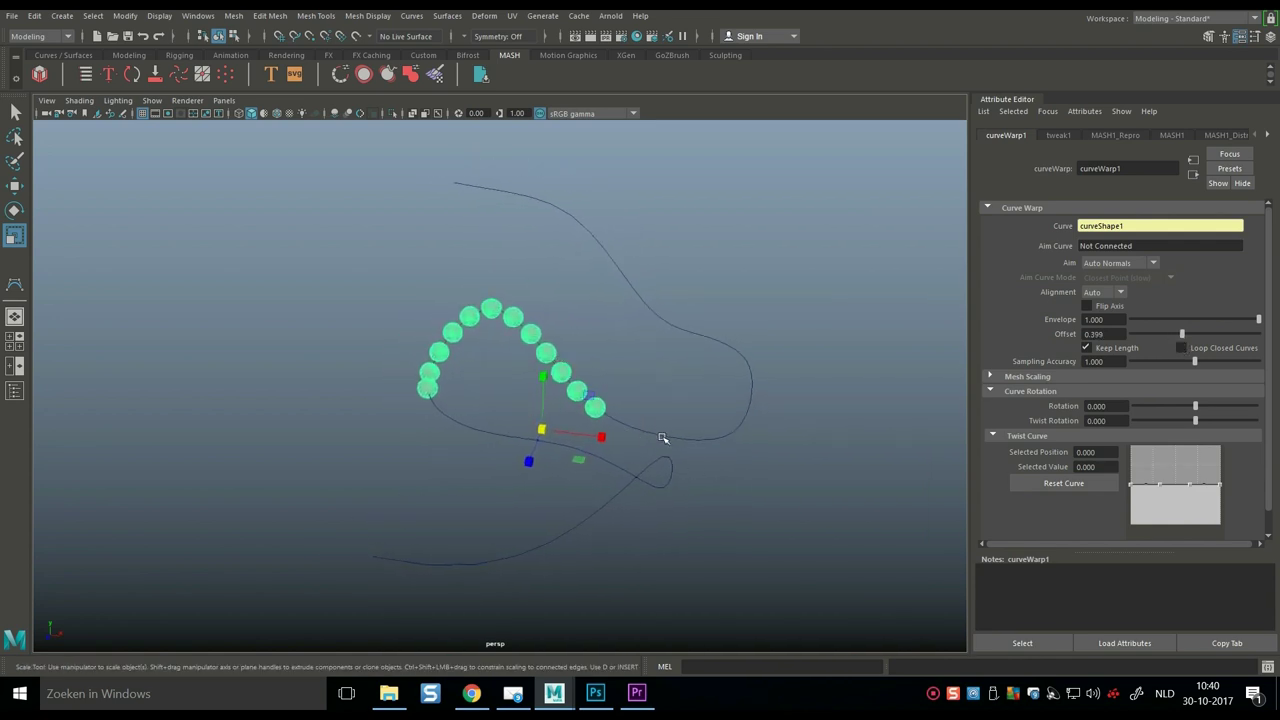
right_click_drag(662, 437, 675, 424)
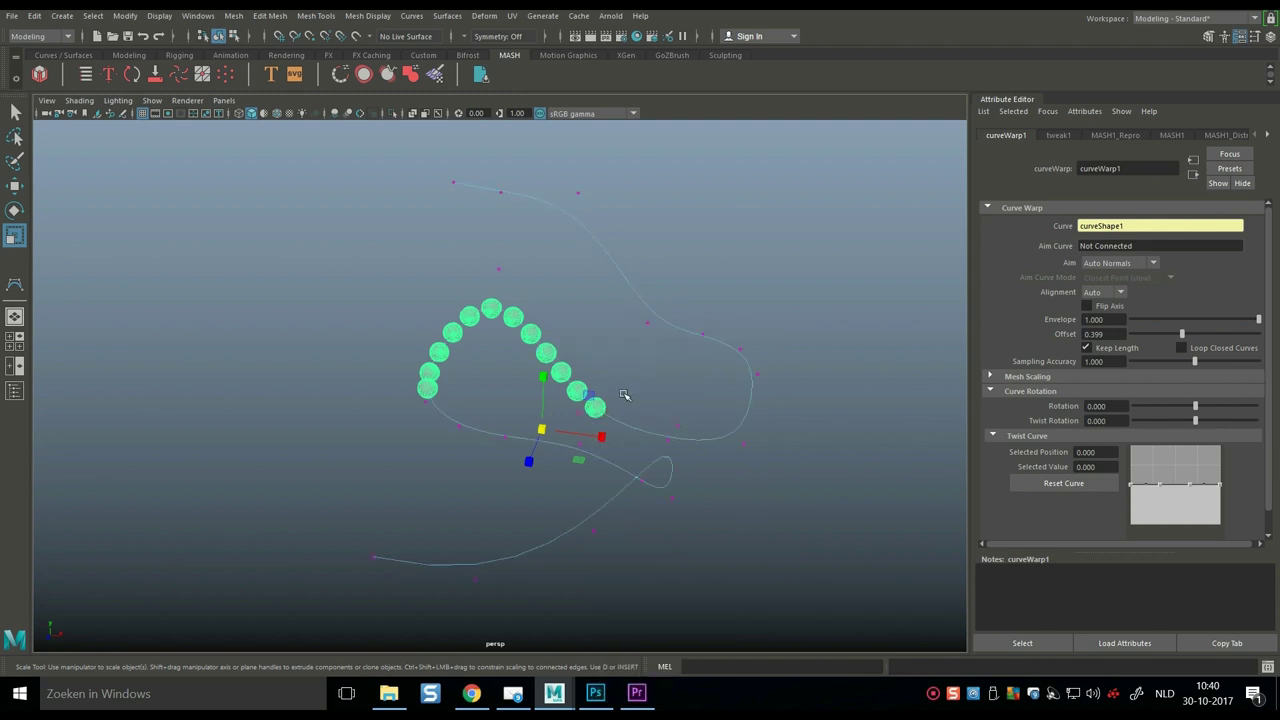
Select a curve control vertex and raise it with the Move tool
left_click(669, 461)
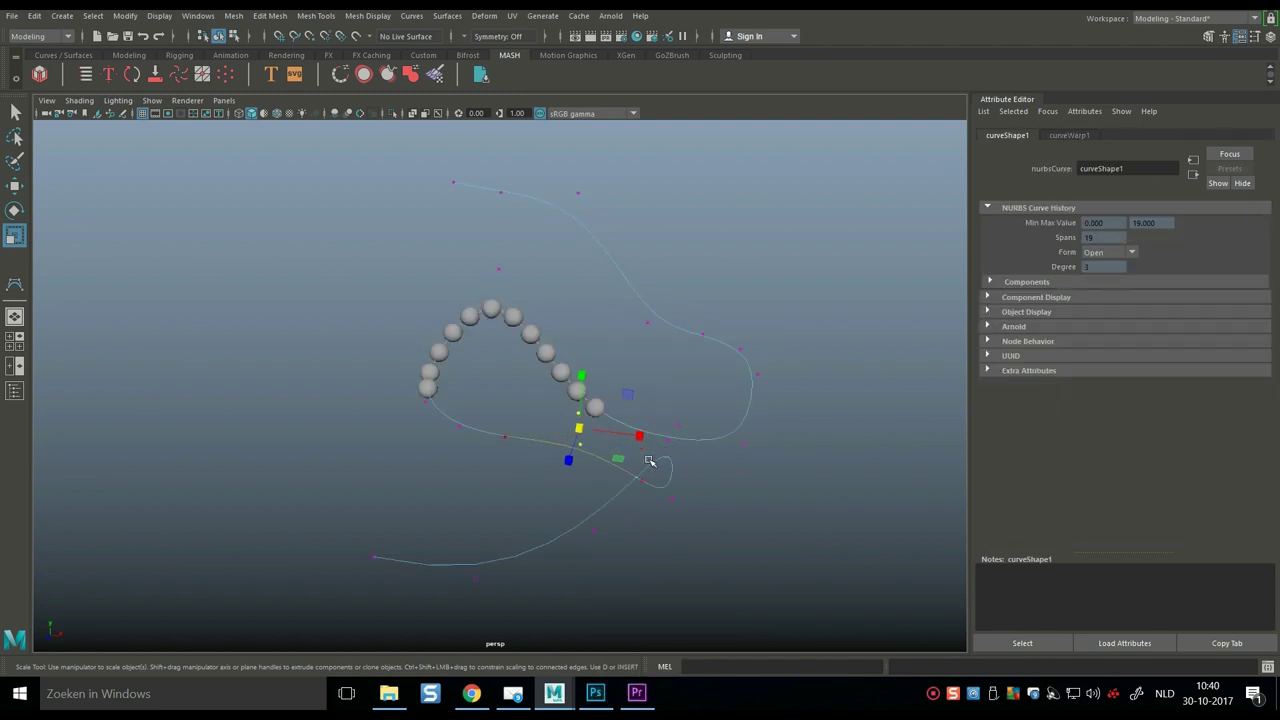
key("w")
left_click_drag(583, 370, 588, 205)
Marquee-select a group of CVs and move them down and left to hook the sphere chain
left_click_drag(365, 280, 521, 505)
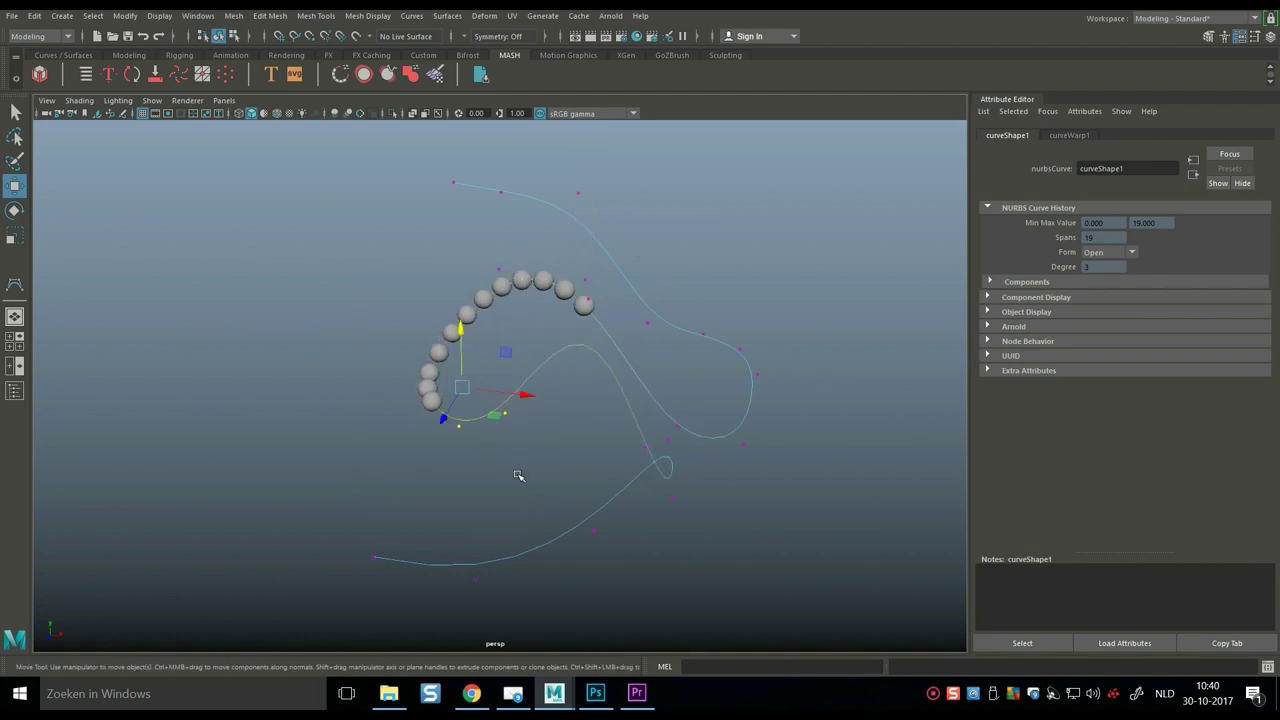
left_click_drag(509, 410, 517, 443)
left_click_drag(461, 387, 515, 313)
left_click_drag(606, 336, 485, 407)
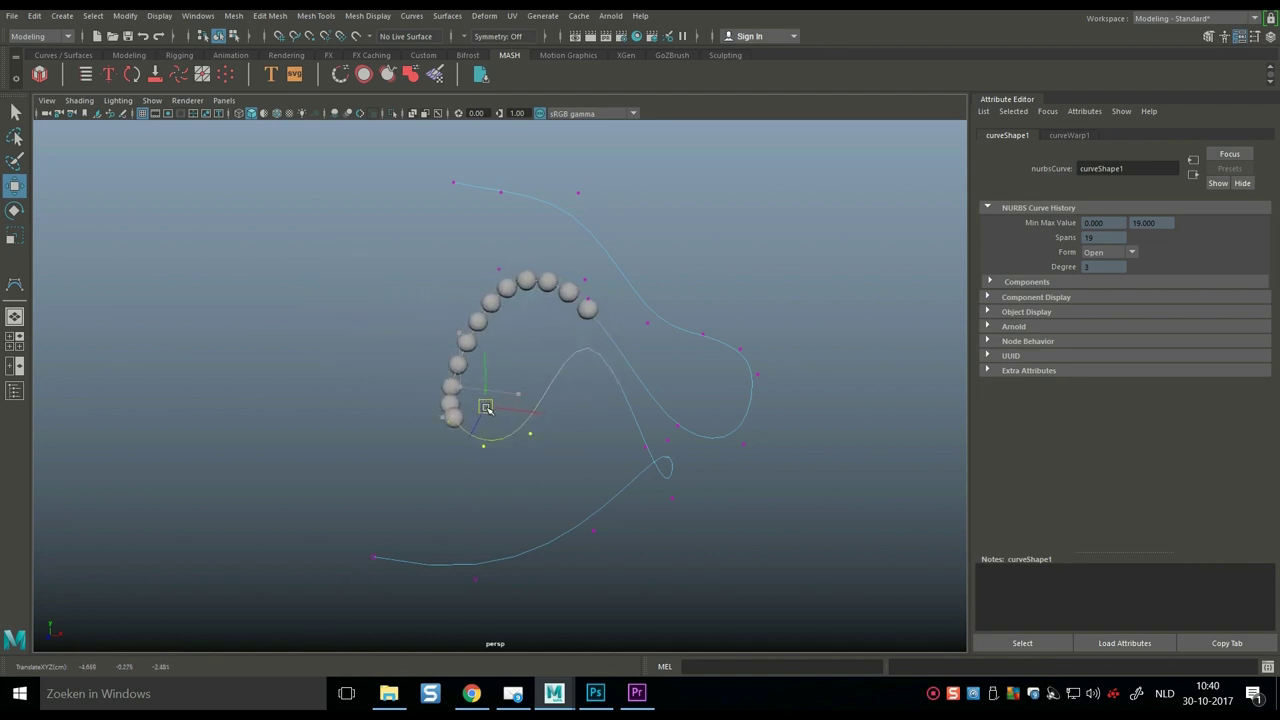